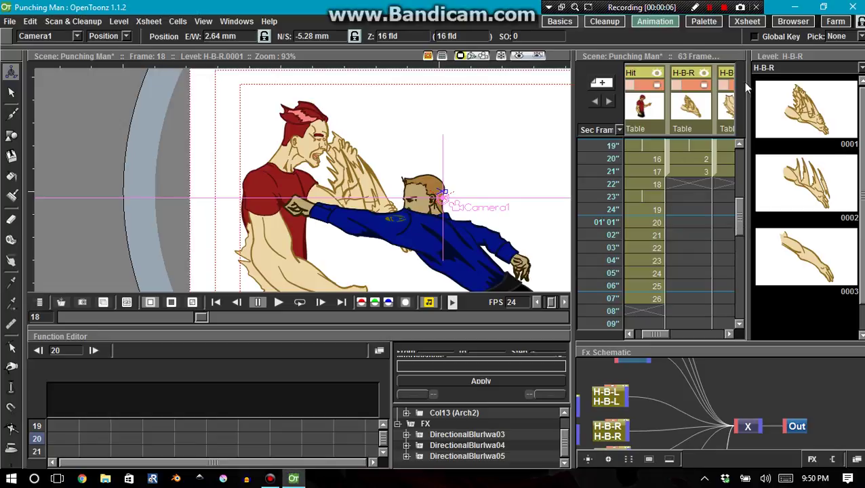
Switch to the Basics room, reframe the two fighters, and hide the H-B-R, H-B-L and H-BO-B columns in the viewer
left_click(580, 196)
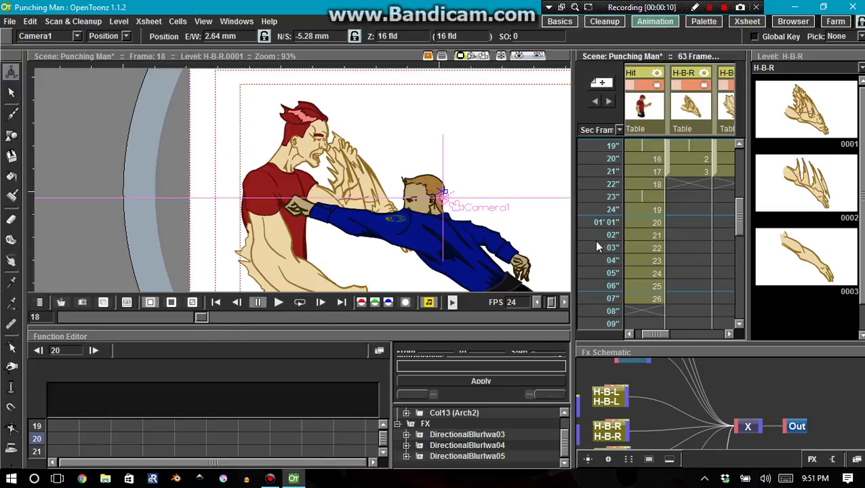
left_click(560, 22)
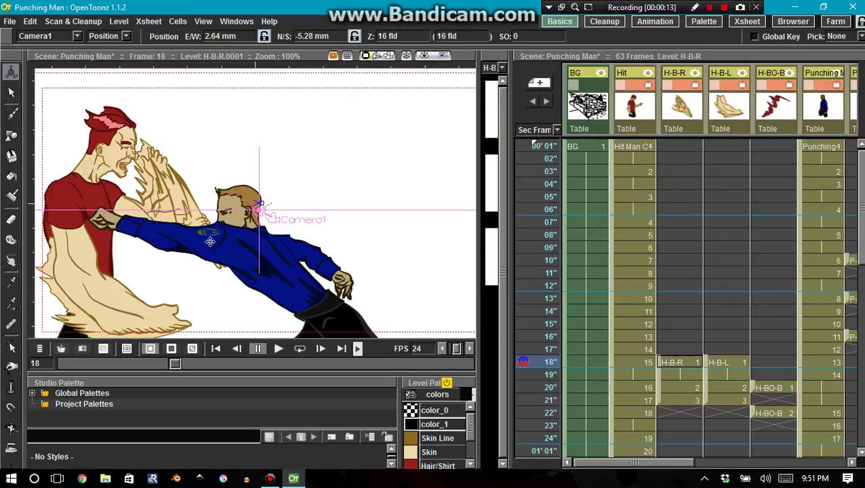
key("space")
left_click_drag(180, 231, 298, 202)
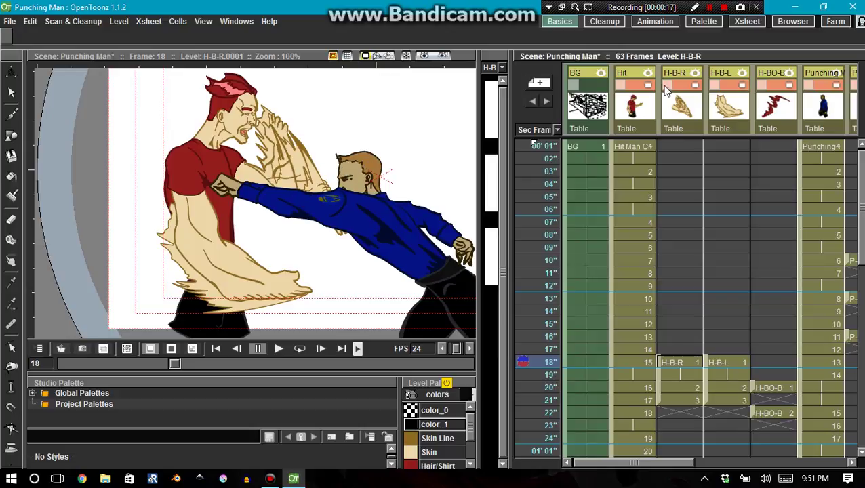
left_click(685, 84)
left_click(720, 85)
left_click(763, 85)
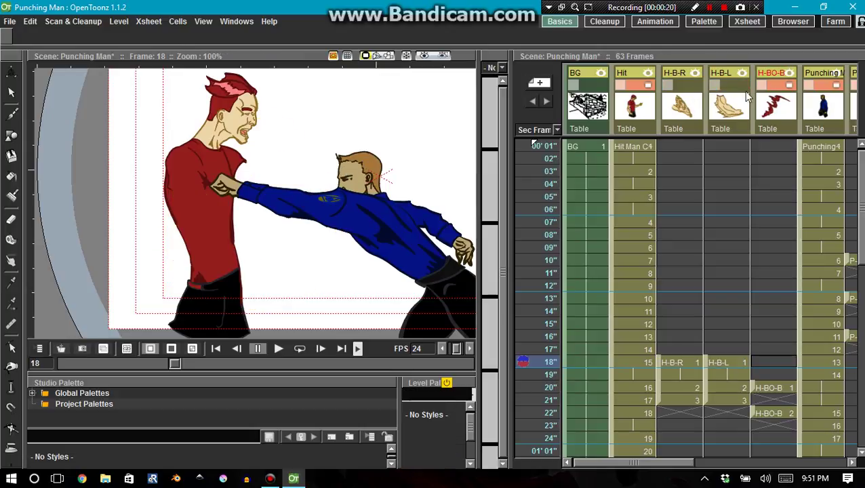
Step through the animation from frame 1 to frame 28 and back to frame 19 with the H-B-R, H-B-L and H-BO-B columns hidden
left_click(625, 149)
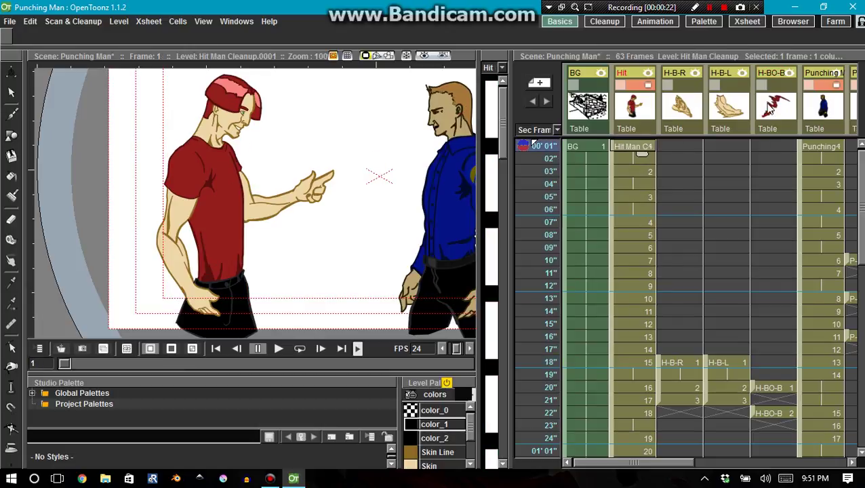
key("Down")
key("Down")
key("Down")
key("Down")
key("Down")
key("Down")
key("Down")
key("Down")
key("Down")
key("Down")
key("Down")
key("Down")
key("Down")
key("Down")
key("Down")
key("Down")
key("Down")
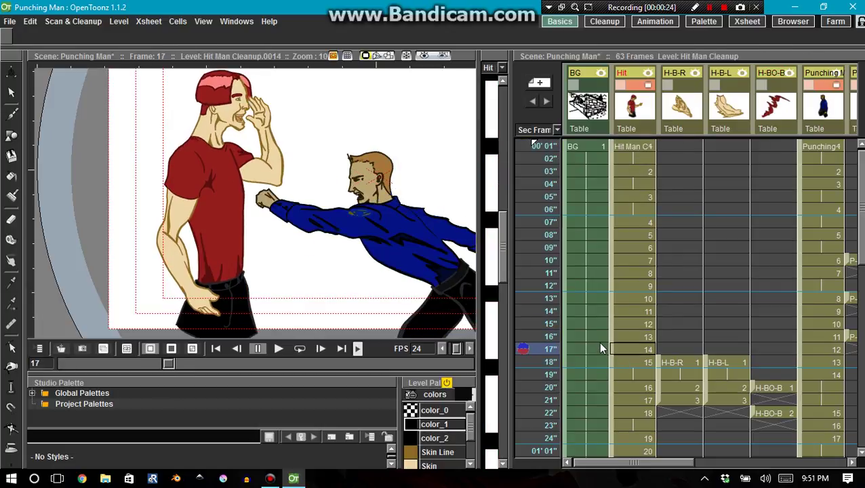
key("Down")
key("Down")
key("Down")
key("Down")
key("Down")
key("Down")
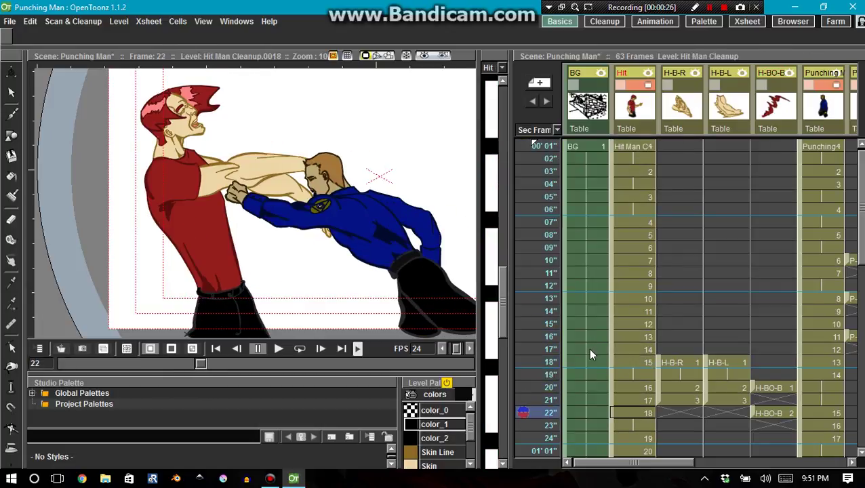
key("Down")
key("Down")
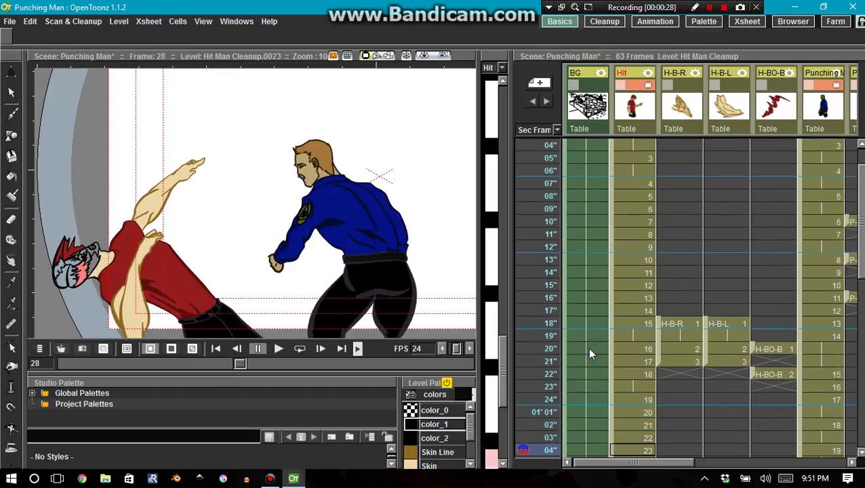
key("Up")
key("Up")
key("Up")
key("Up")
key("Up")
key("Up")
key("Up")
key("Up")
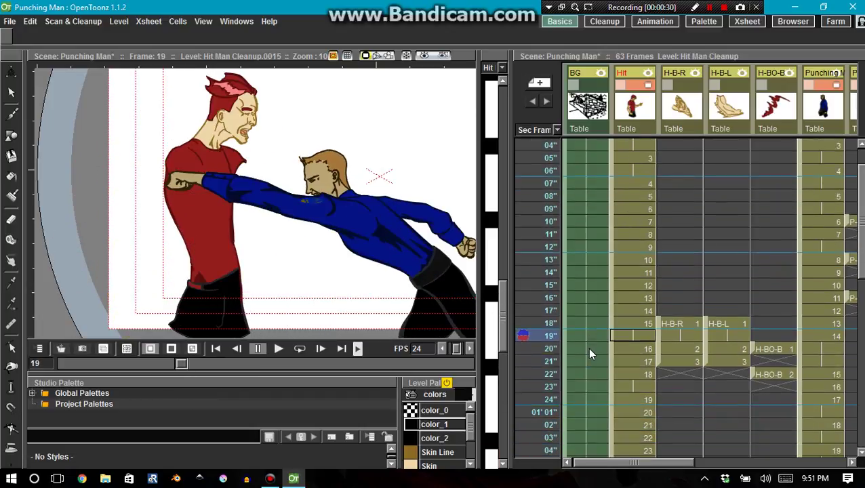
Show the H-B-R column from frame 18 and step back and forth through the punch frames, ending on frame 17
left_click(667, 324)
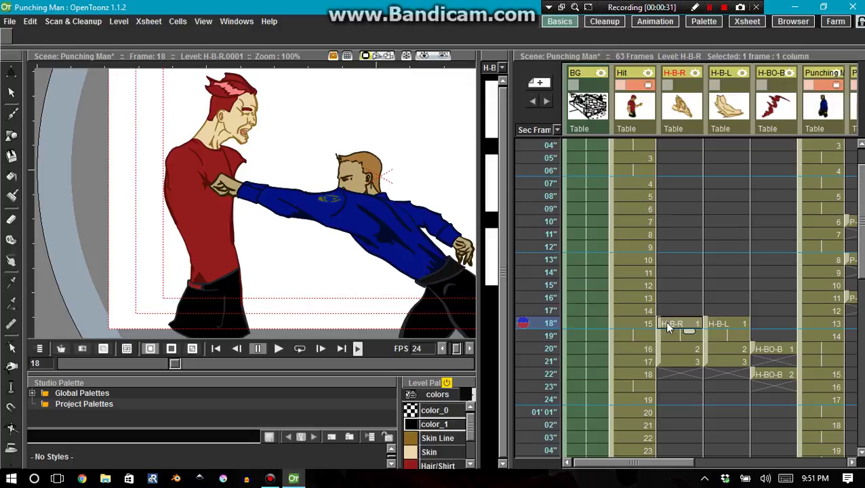
left_click(683, 86)
key("Down")
key("Down")
key("Down")
key("Down")
key("Down")
key("Down")
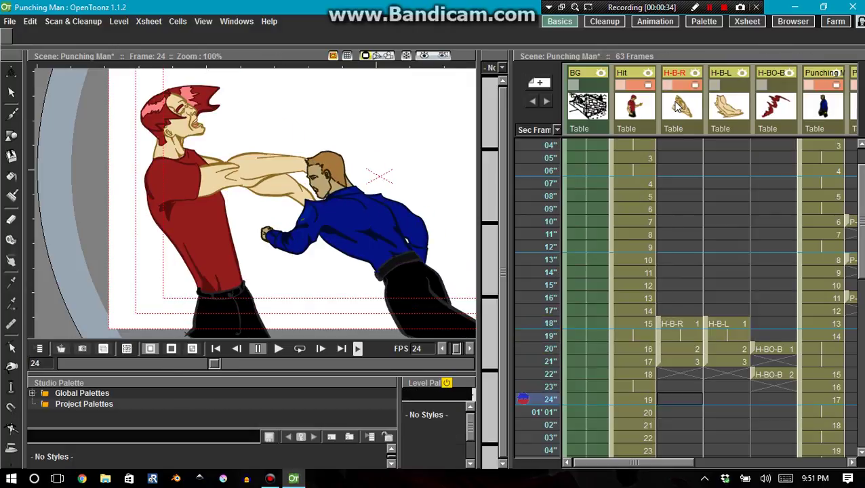
key("Down")
key("Down")
key("Down")
key("Up")
key("Up")
key("Up")
key("Up")
key("Up")
key("Up")
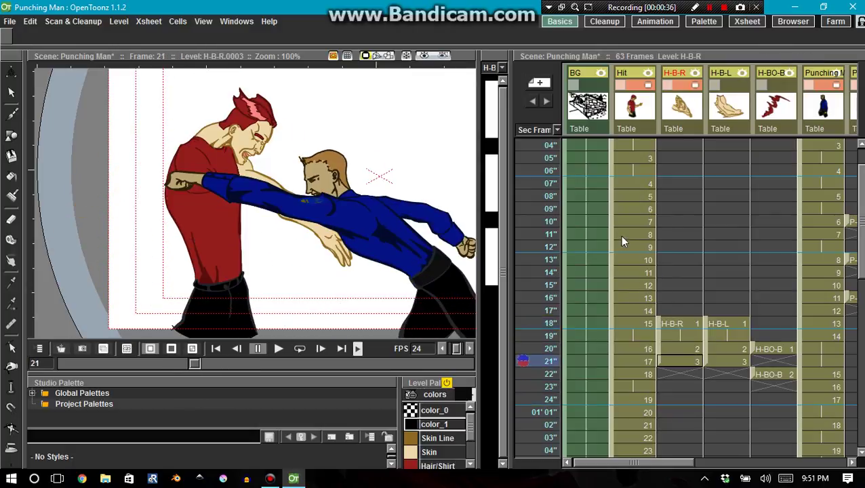
key("Up")
key("Up")
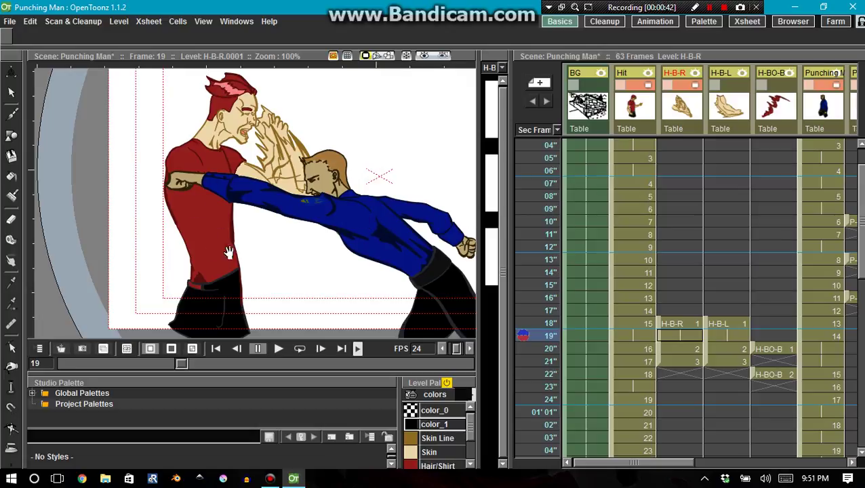
left_click(670, 348)
left_click(699, 328)
key("Up")
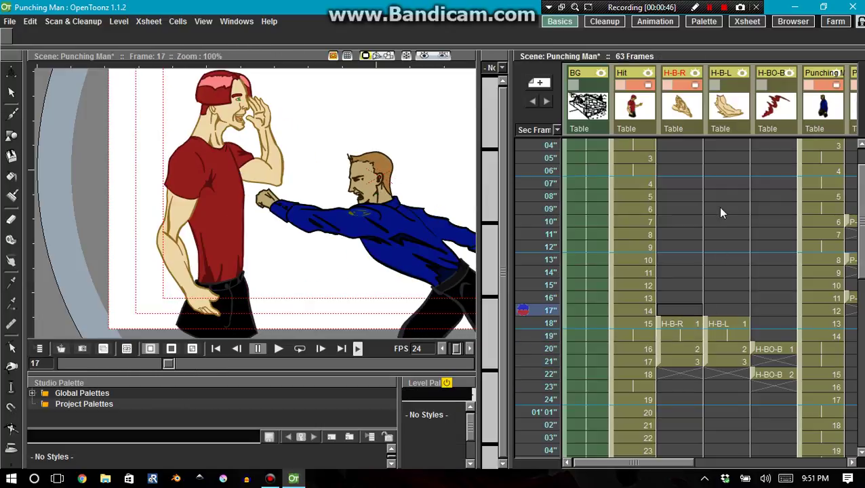
Show the H-B-L column as well and step through frames 17 to 24 and back to check both arms
left_click(726, 362)
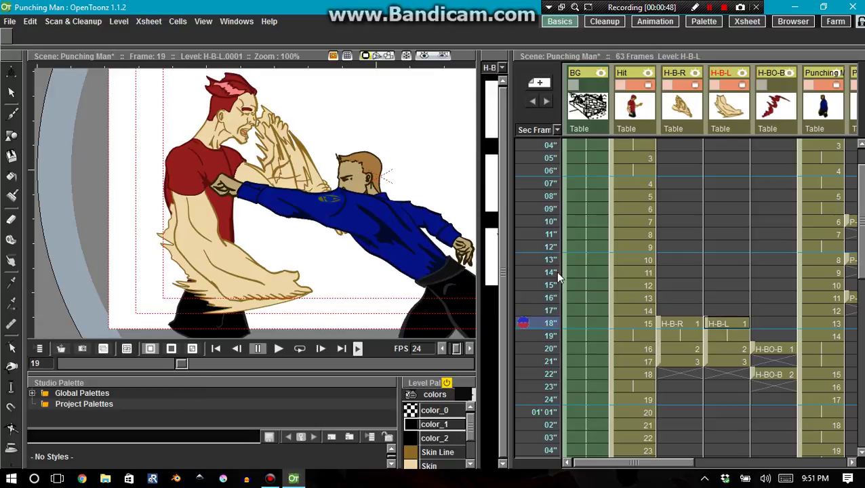
left_click(555, 286)
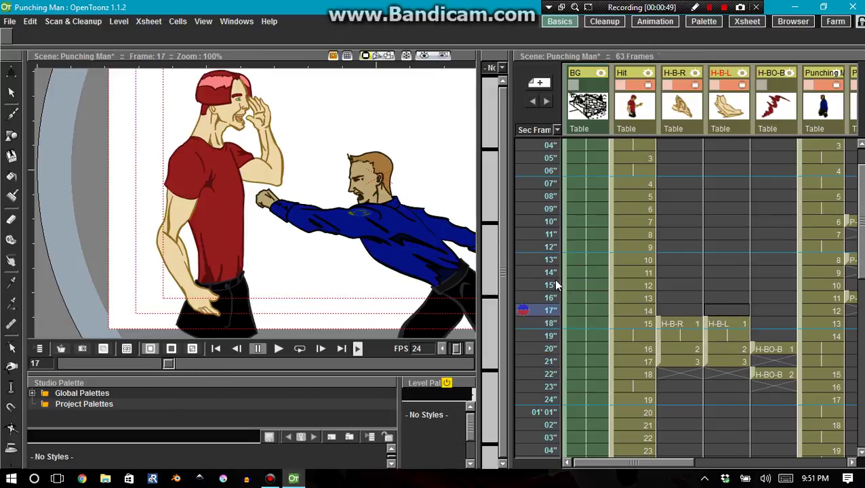
key("Down")
key("Down")
key("Down")
key("Down")
key("Down")
key("Down")
key("Down")
key("Down")
key("Down")
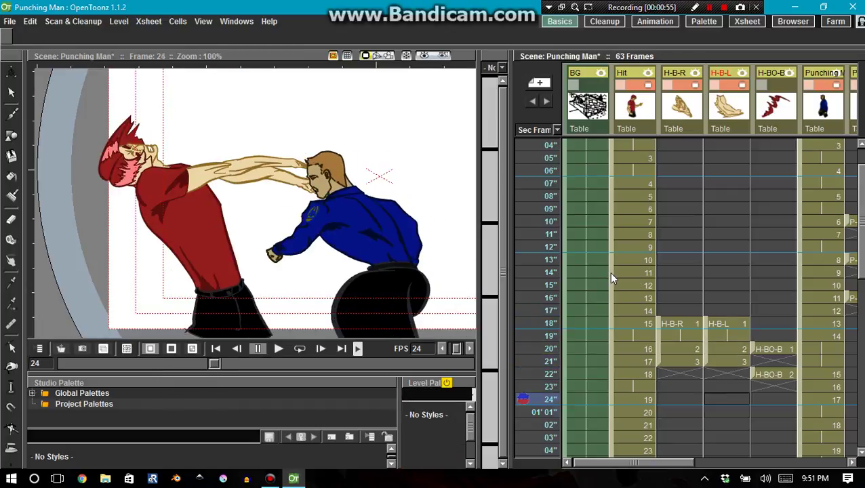
key("Up")
key("Up")
key("Up")
key("Up")
key("Up")
key("Up")
key("Up")
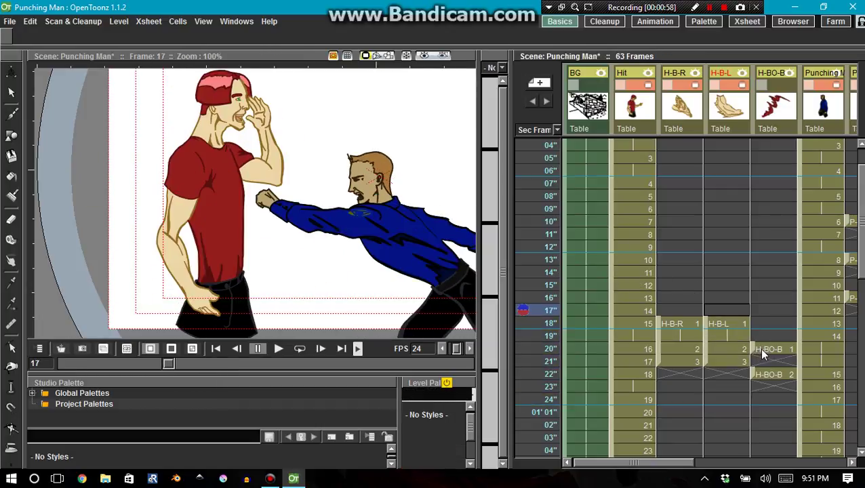
Review the frames after the H-BO-B drawing at frame 20 with that column still hidden, and return to frame 17
left_click(759, 348)
key("Down")
key("Down")
key("Down")
key("Down")
key("Down")
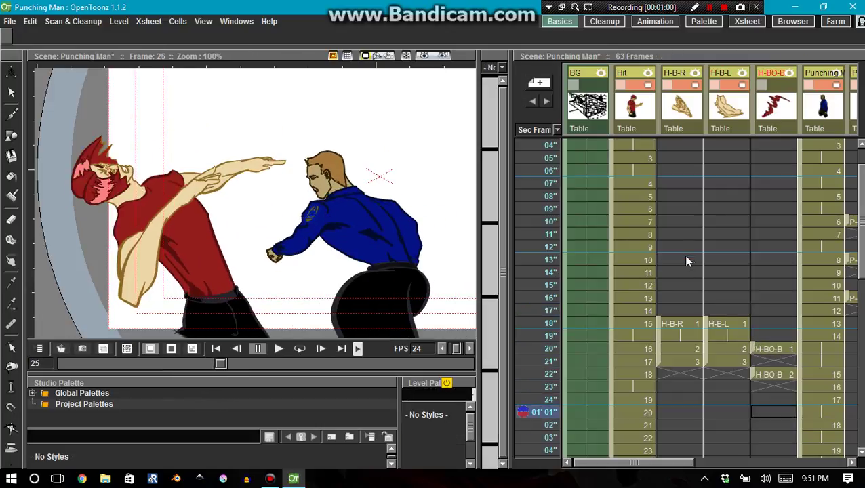
key("Up")
key("Up")
key("Up")
key("Up")
key("Up")
key("Up")
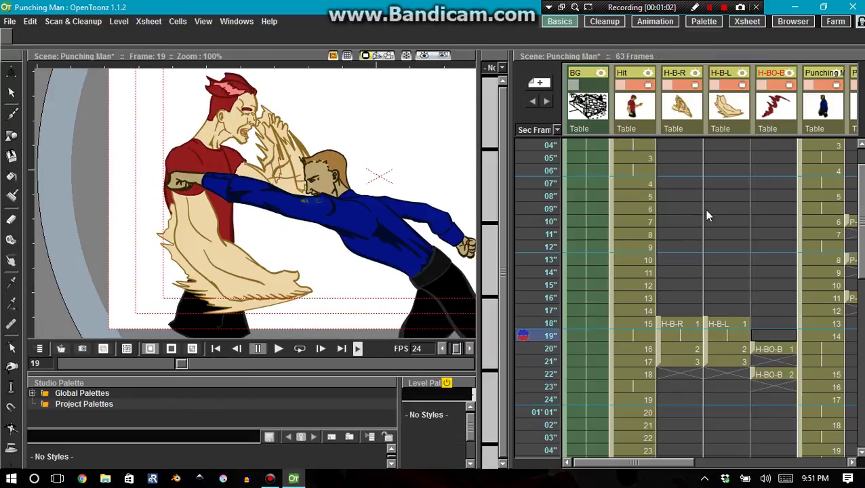
key("Up")
key("Up")
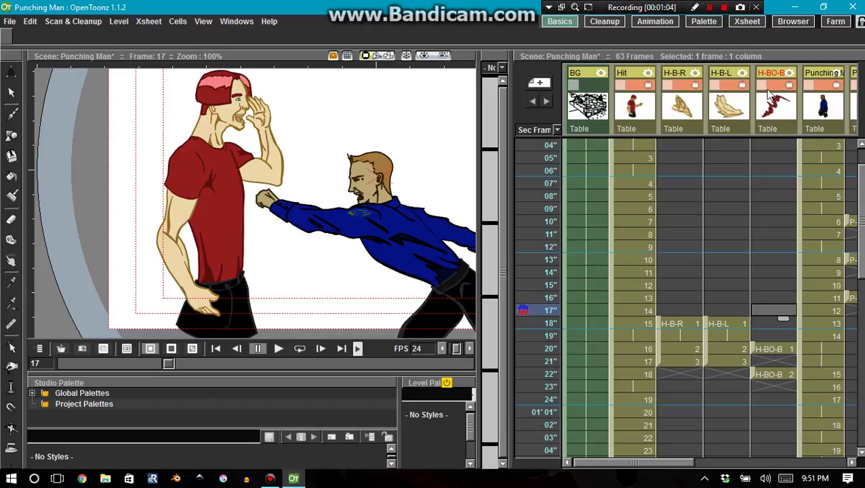
Show the H-BO-B column and examine its drawings at frames 20 and 22, returning to frame 18
left_click(780, 350)
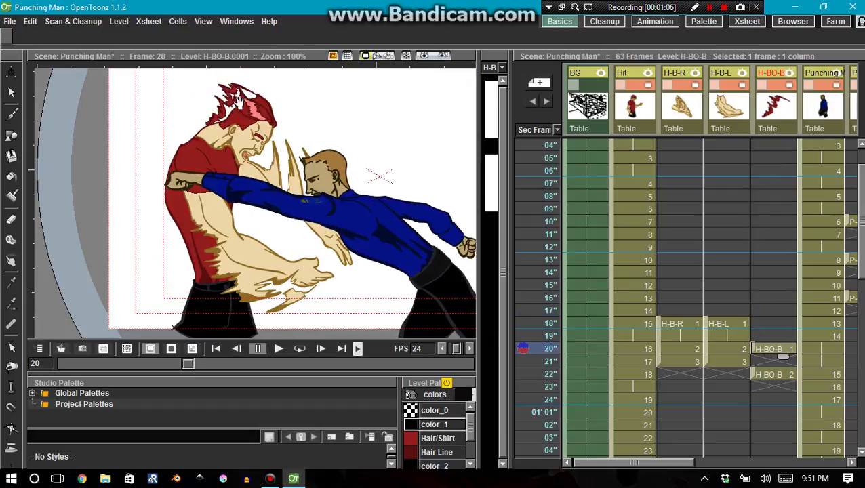
key("period")
key("period")
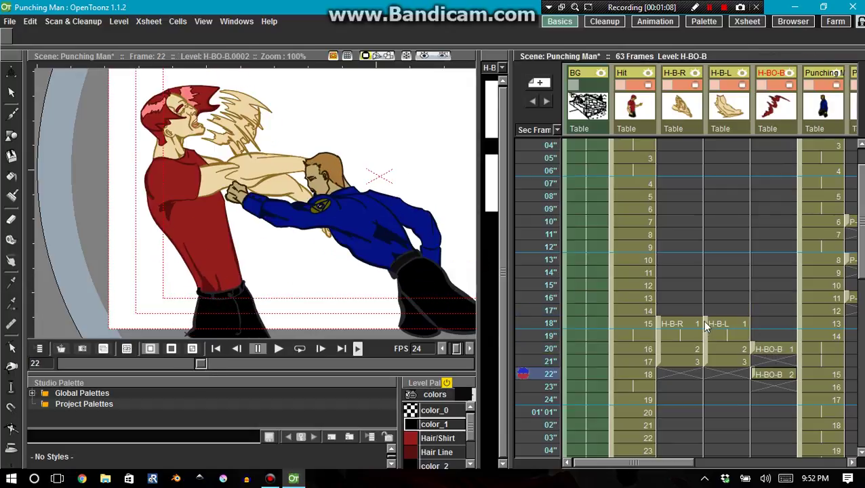
key("comma")
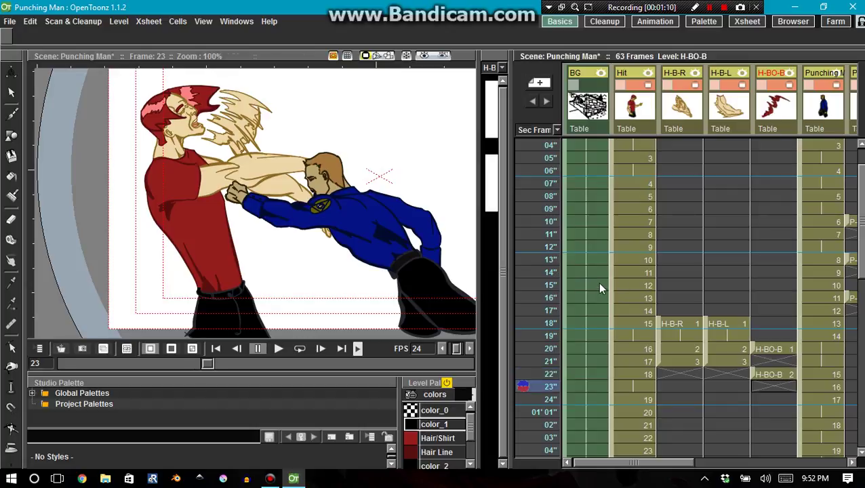
key("comma")
key("comma")
key("comma")
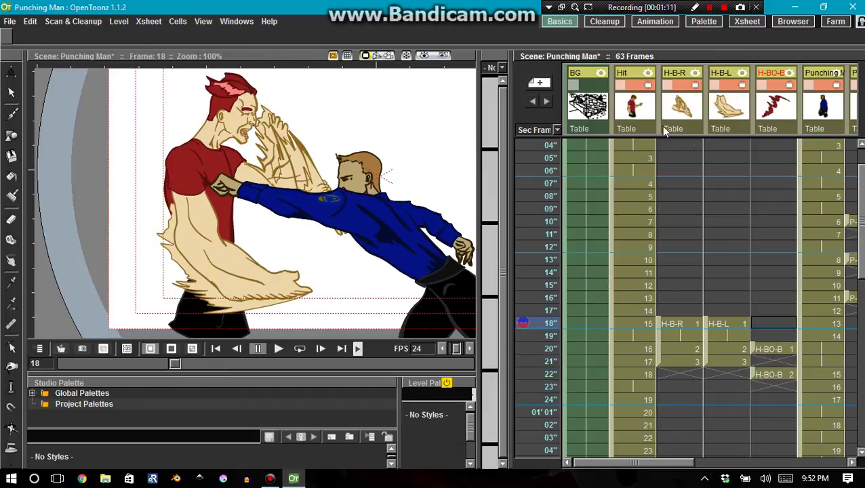
Examine the H-B-R drawings across frames 19 to 23, including frames 20 and 21, and select frame 17 of the Hit column
left_click(683, 334)
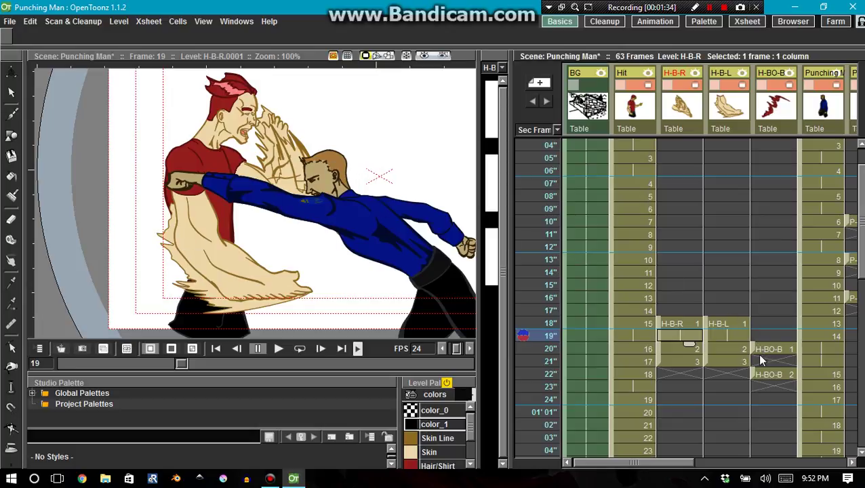
key("period")
key("period")
key("period")
key("period")
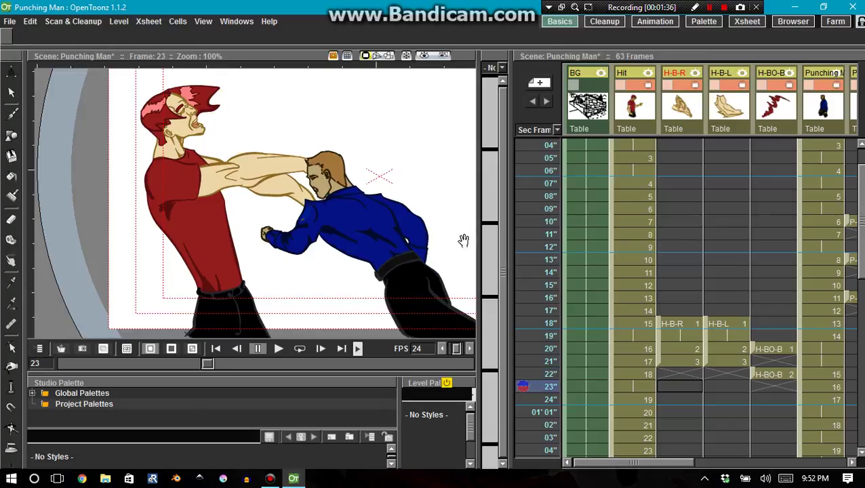
left_click(680, 348)
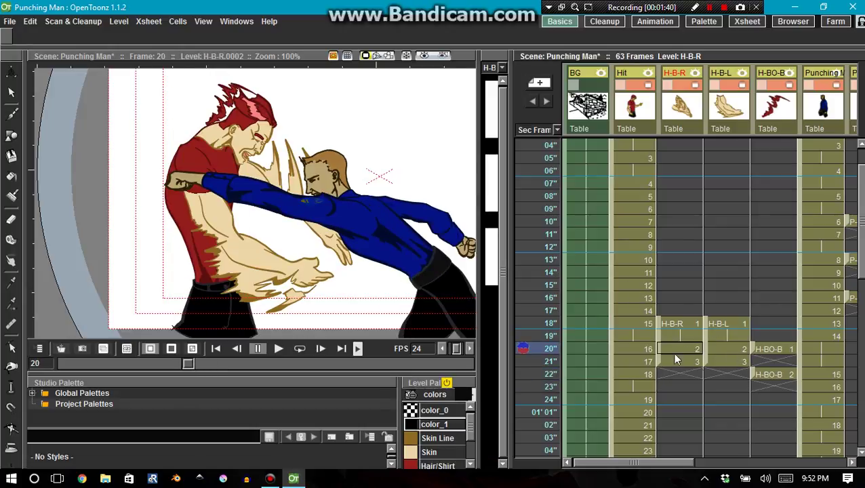
left_click(697, 361)
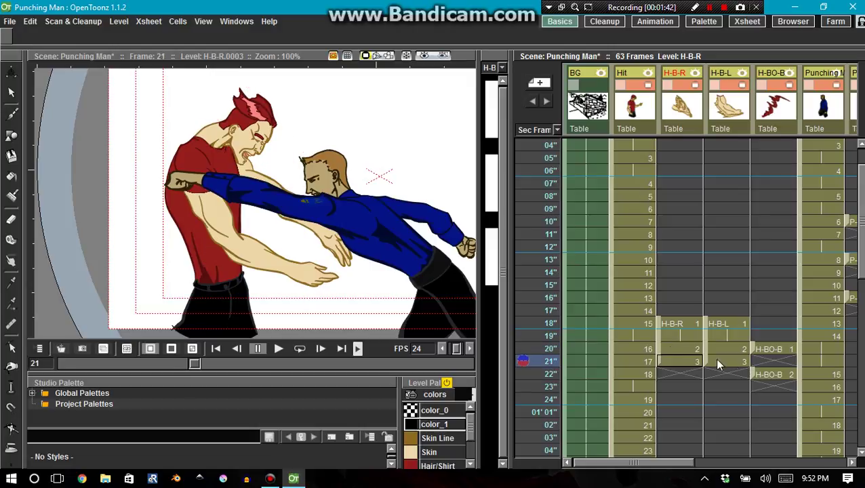
left_click(634, 314)
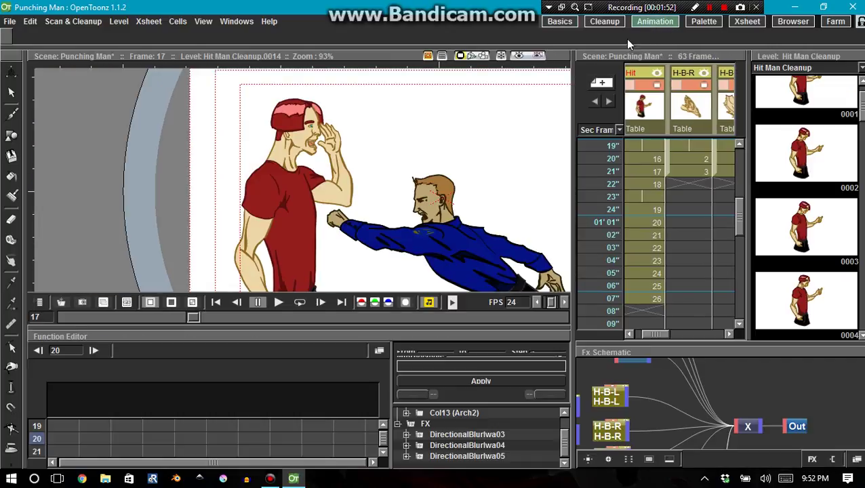
Switch to the Animation room and rearrange the workspace to enlarge the Function Editor and the Fx Schematic below the xsheet
left_click(655, 21)
left_click_drag(422, 330, 420, 283)
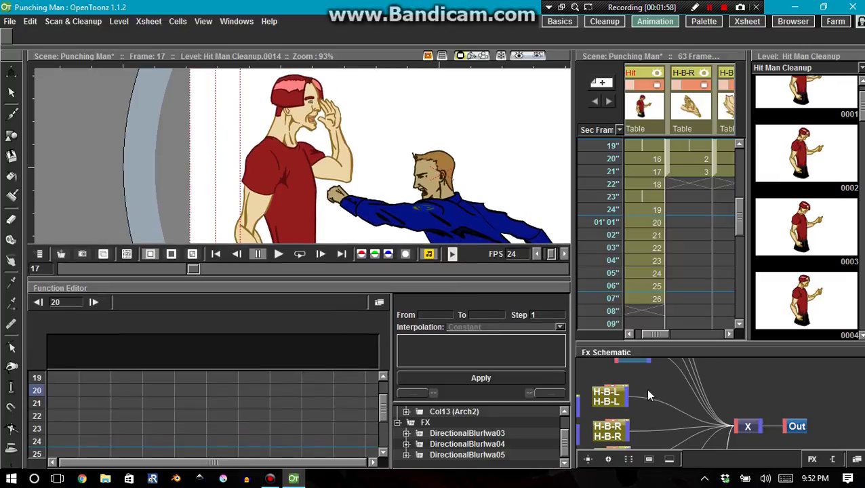
left_click_drag(620, 344, 634, 467)
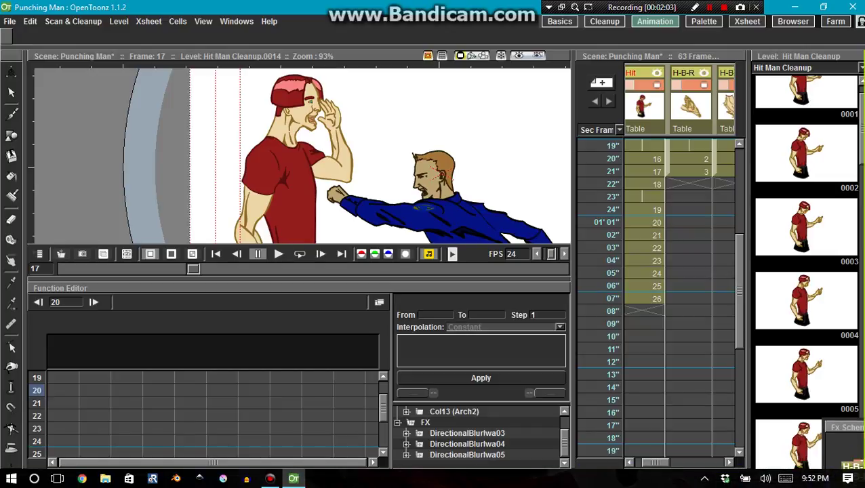
left_click_drag(634, 465, 747, 355)
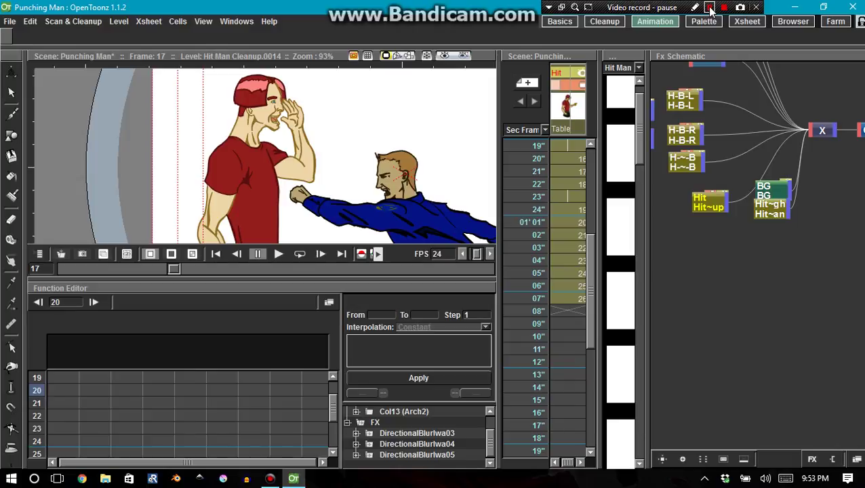
left_click(710, 8)
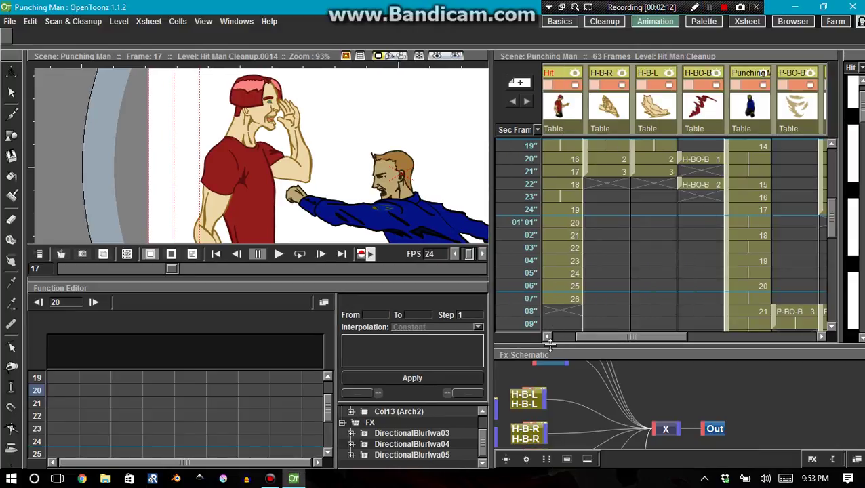
left_click_drag(549, 347, 551, 244)
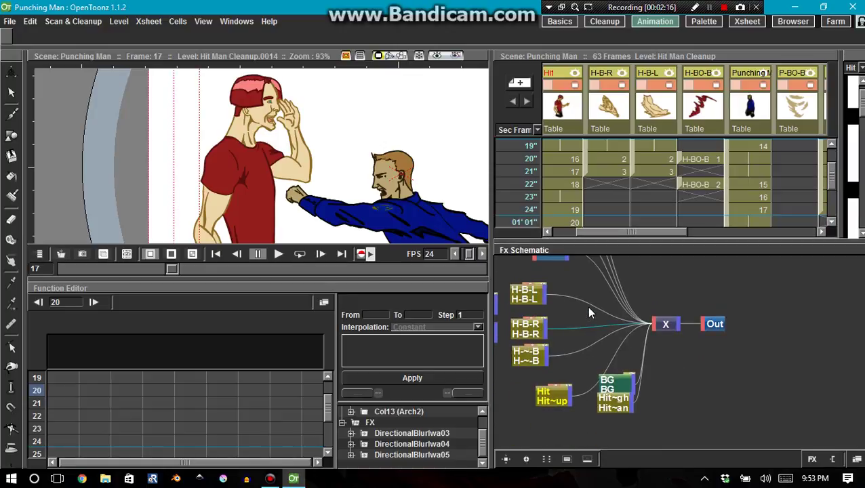
Examine the P-Left Blur, P-Right Blur and Body Blur nodes and the blur column nodes in the Fx Schematic
scroll(583, 306, "up", 5)
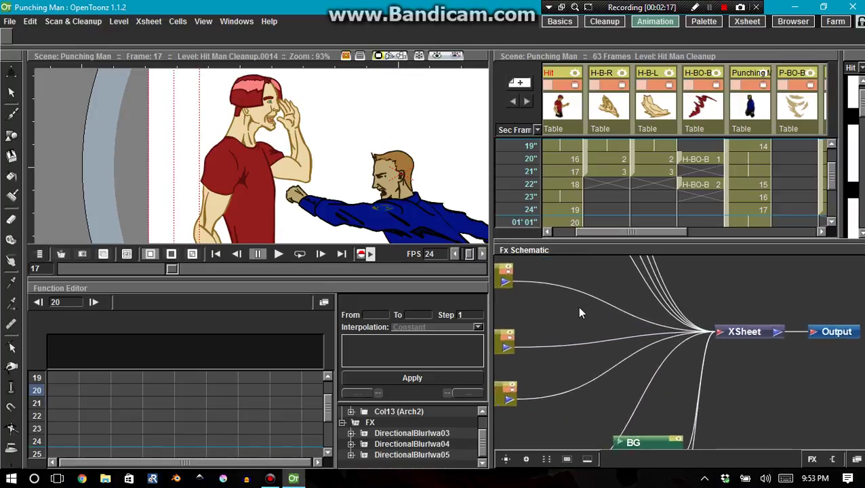
scroll(576, 308, "down", 4)
scroll(569, 308, "up", 3)
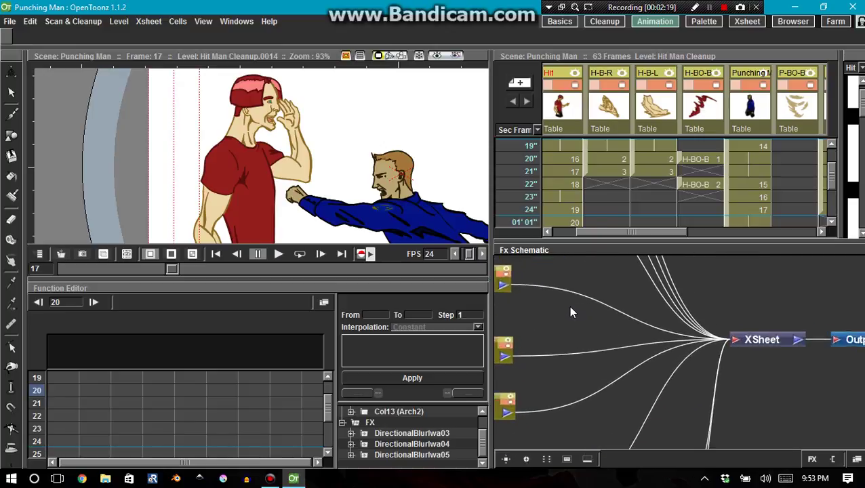
scroll(569, 309, "down", 3)
scroll(569, 315, "up", 5)
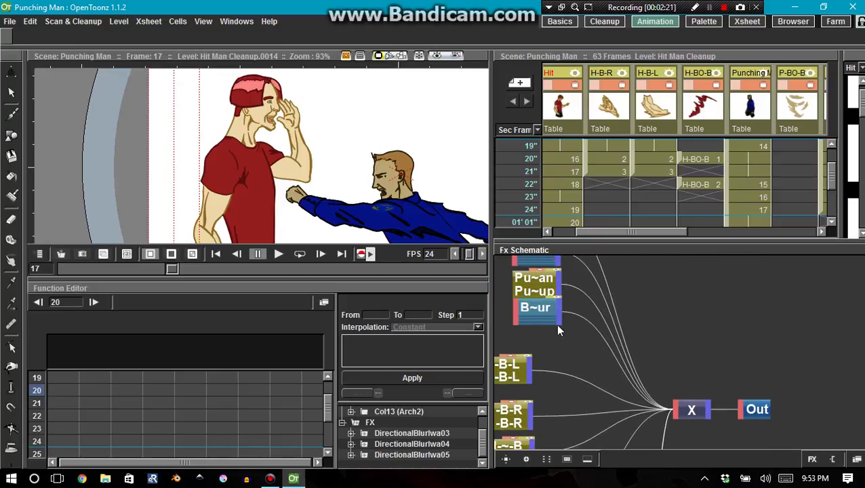
scroll(546, 319, "up", 4)
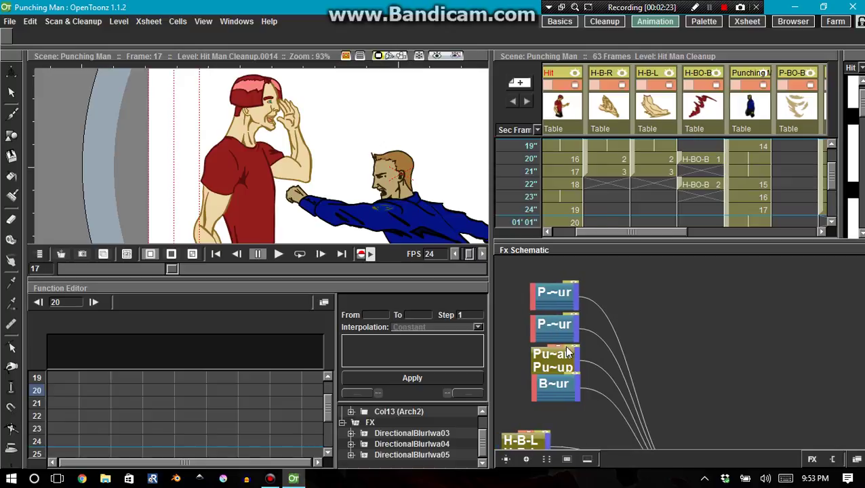
scroll(553, 339, "up", 2)
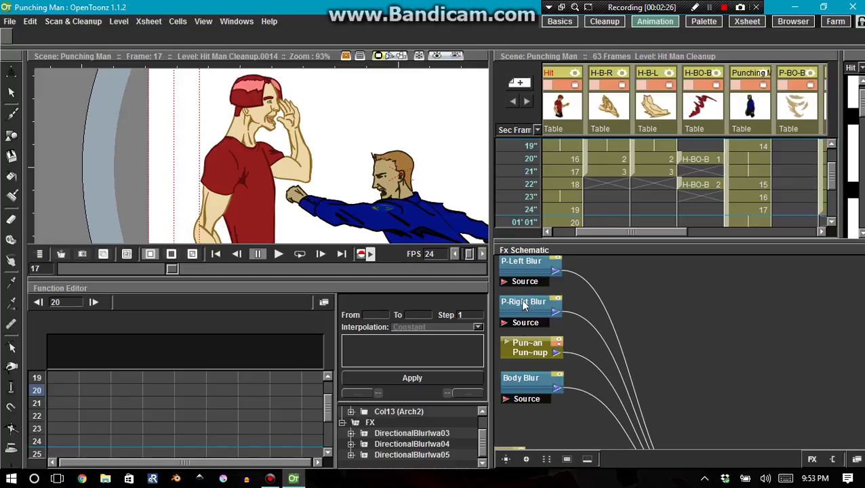
scroll(522, 396, "down", 4)
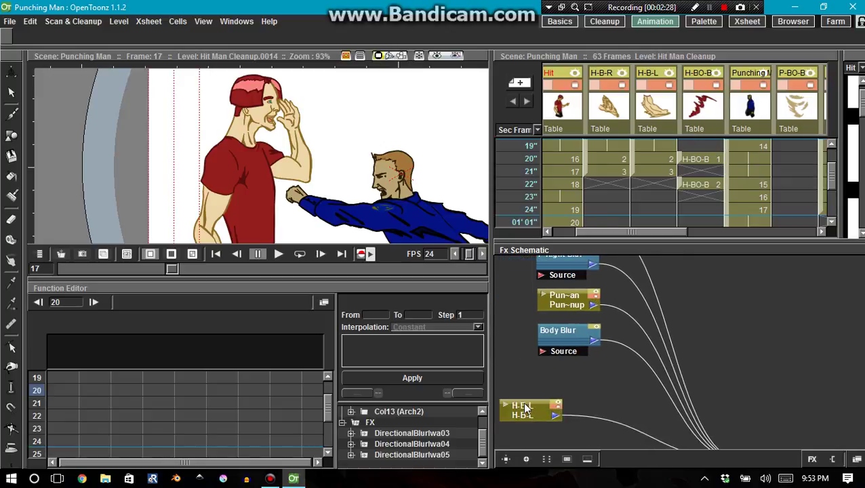
Select the H-B-L, H-B-R and H-BO-B nodes in turn to identify their matching xsheet columns
left_click(536, 388)
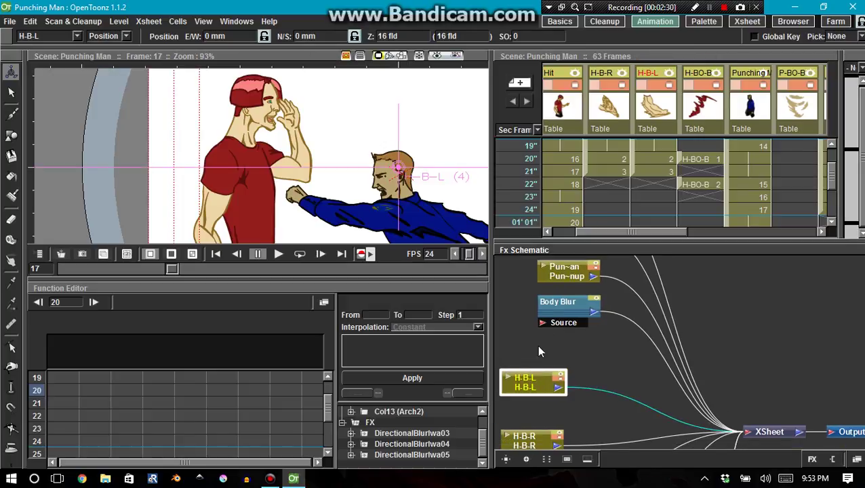
scroll(542, 400, "down", 1)
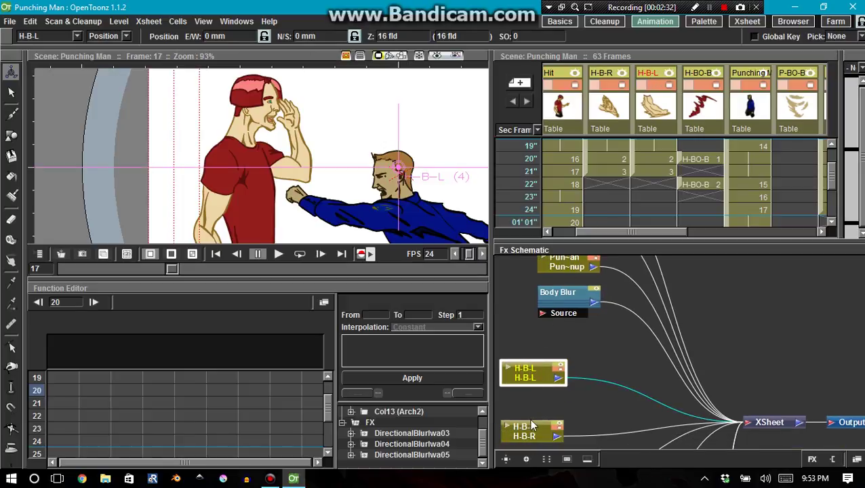
left_click(531, 420)
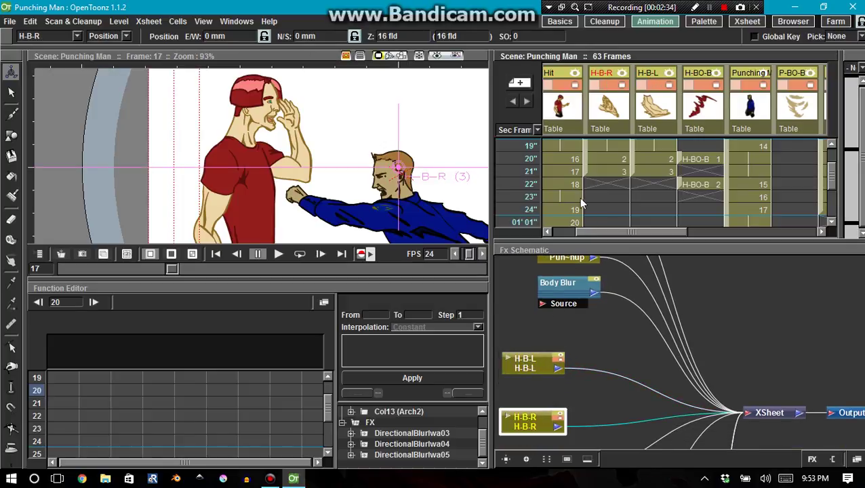
scroll(532, 421, "down", 2)
left_click(533, 420)
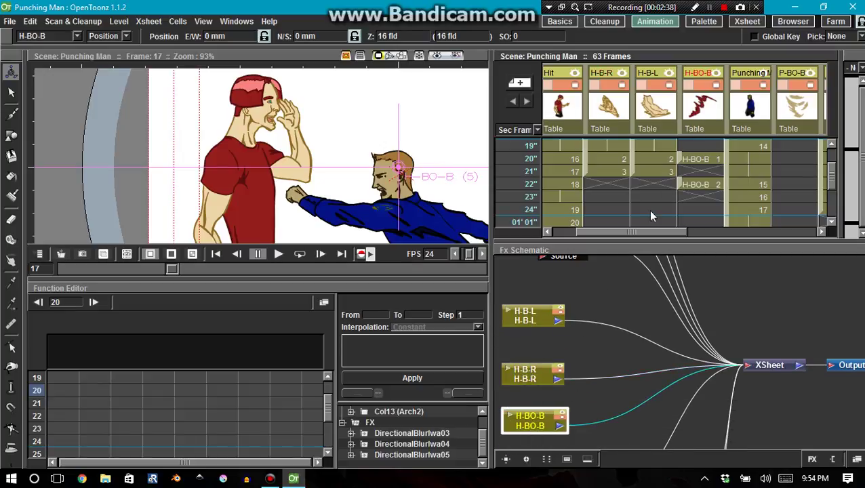
Move the Hit node away from below H-BO-B to beside the BG node and select the Hit column
scroll(517, 415, "down", 3)
left_click(523, 406)
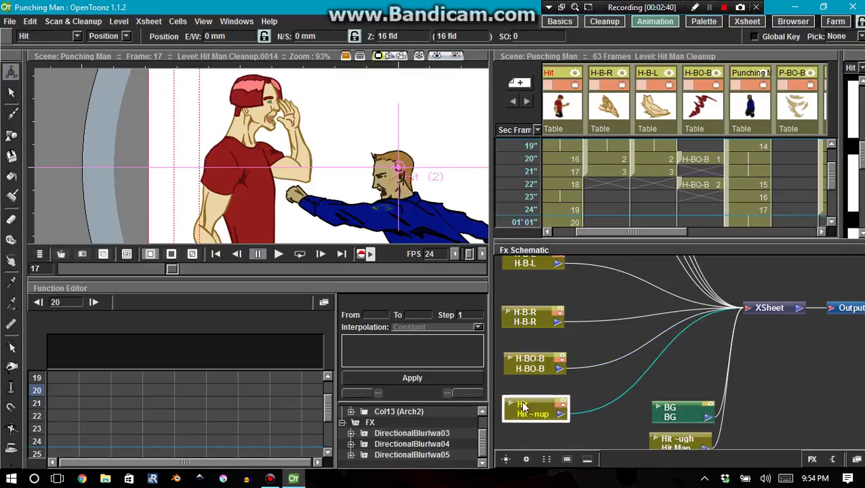
left_click_drag(522, 407, 587, 430)
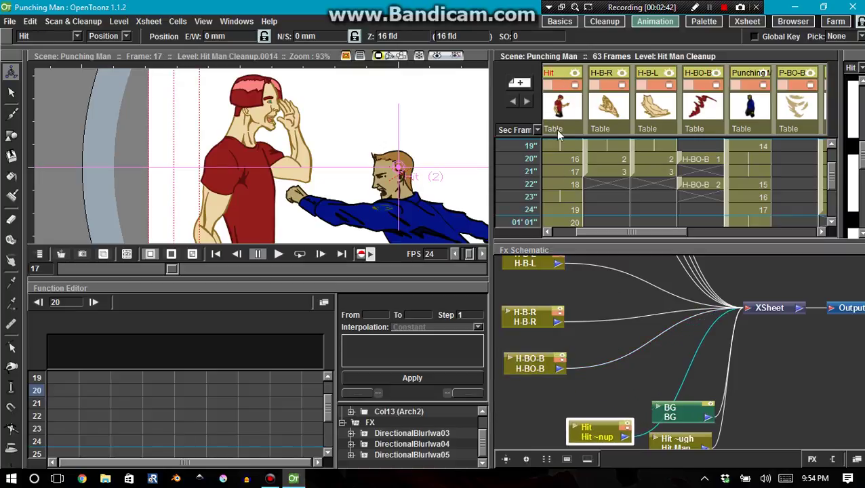
scroll(531, 324, "up", 3)
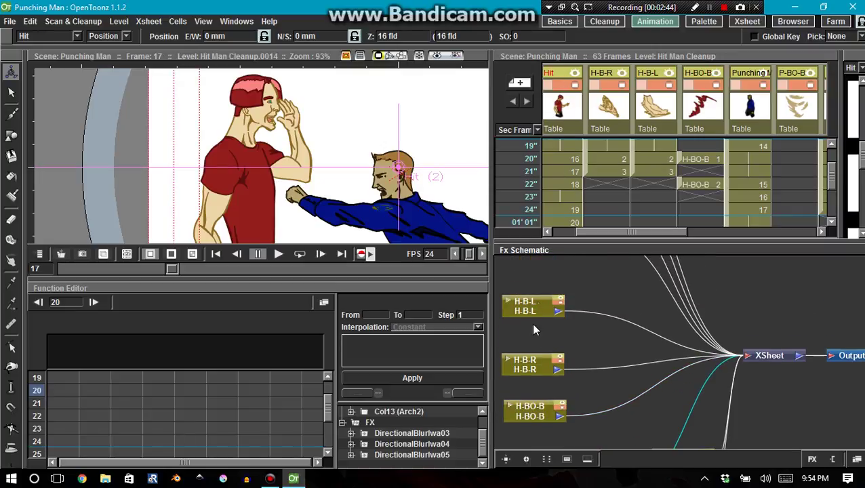
left_click(552, 77)
left_click(556, 78)
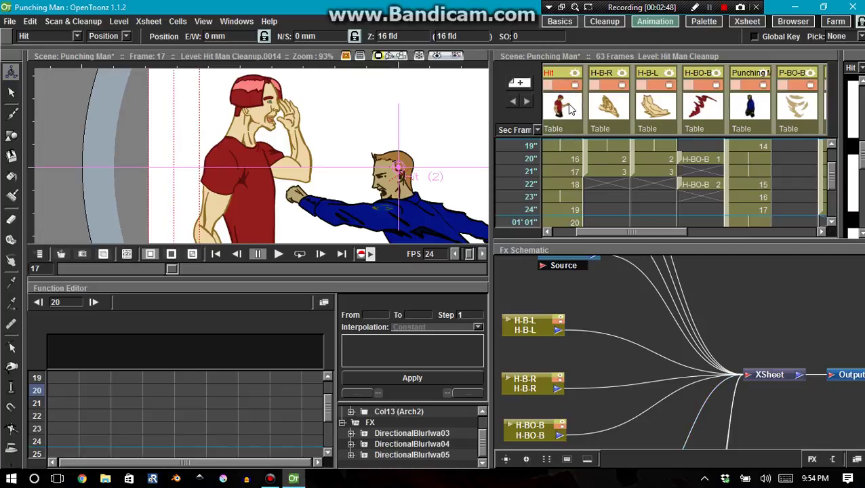
Insert a Directional Blur Iwa effect on the link between H-B-L and XSheet and place its node nearer to H-B-L
left_click(527, 331)
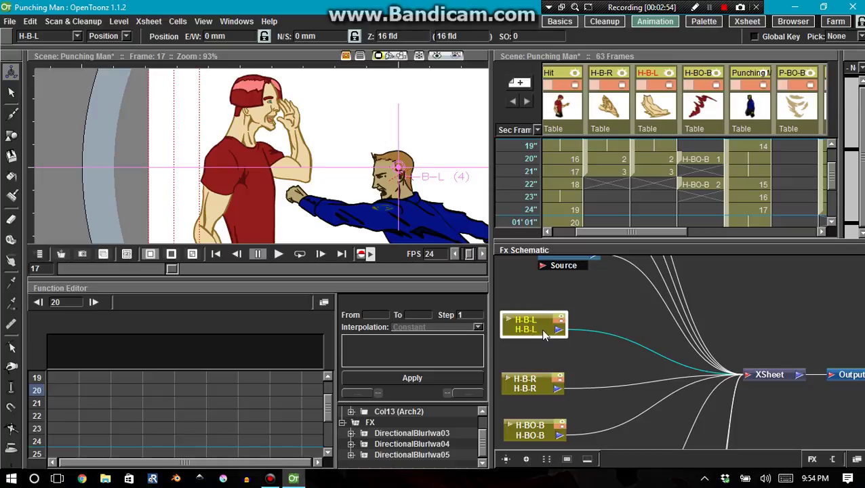
right_click(597, 332)
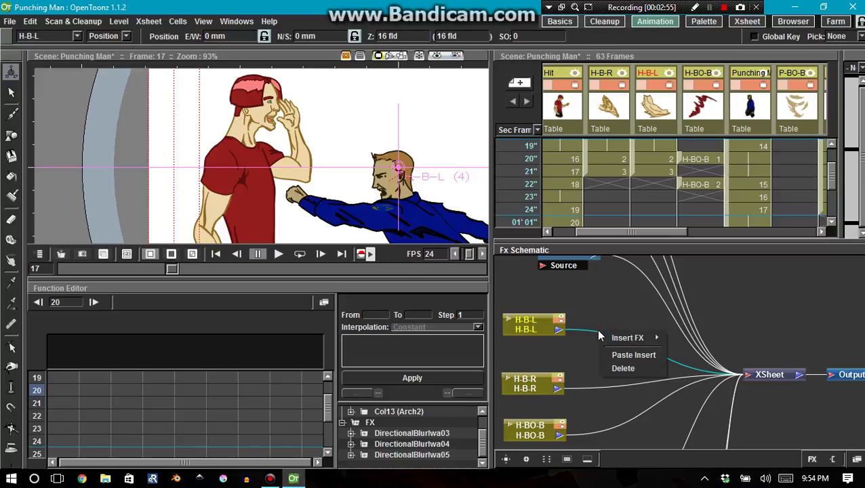
left_click(606, 334)
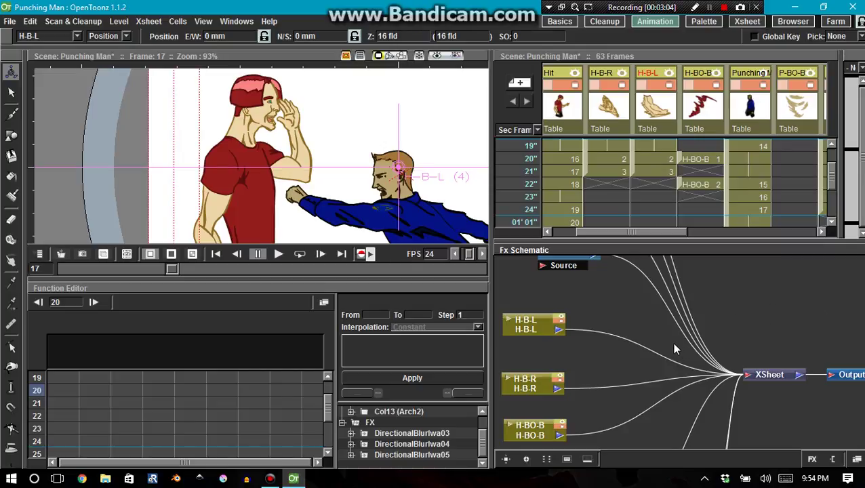
right_click(605, 337)
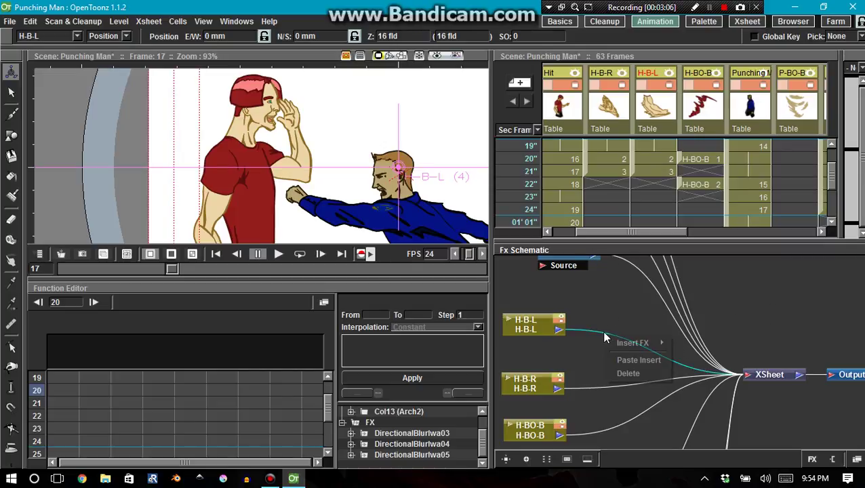
mouse_move(622, 347)
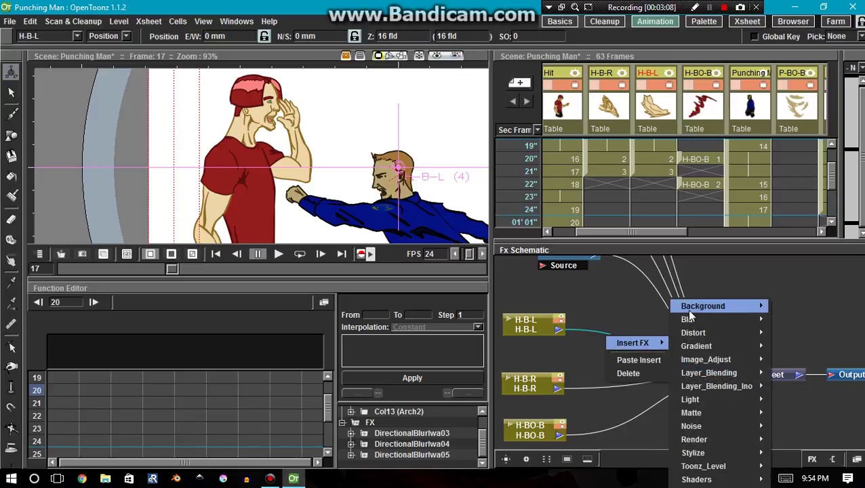
mouse_move(702, 309)
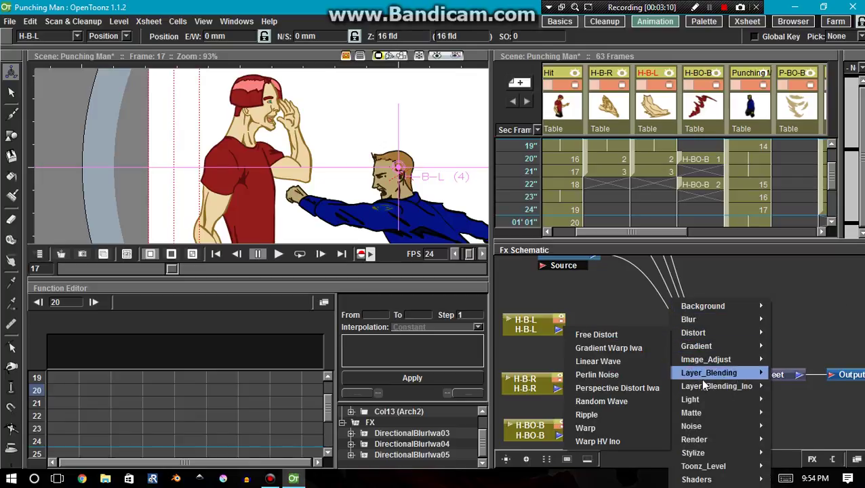
mouse_move(700, 408)
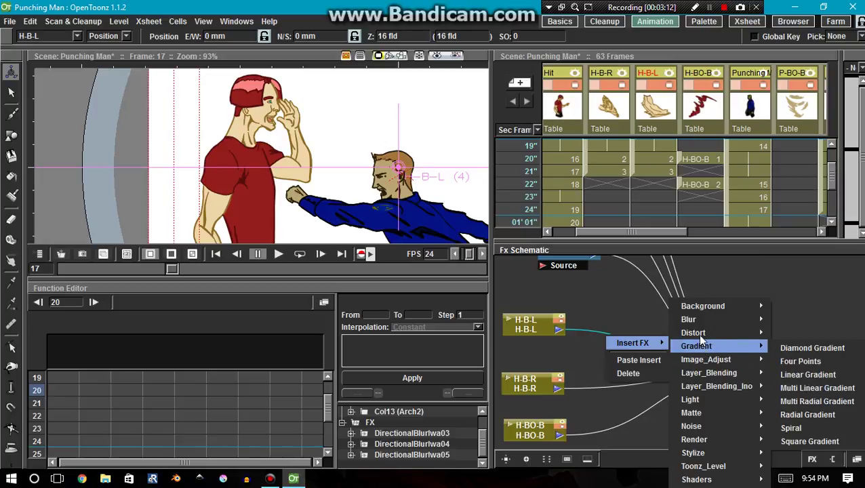
mouse_move(681, 323)
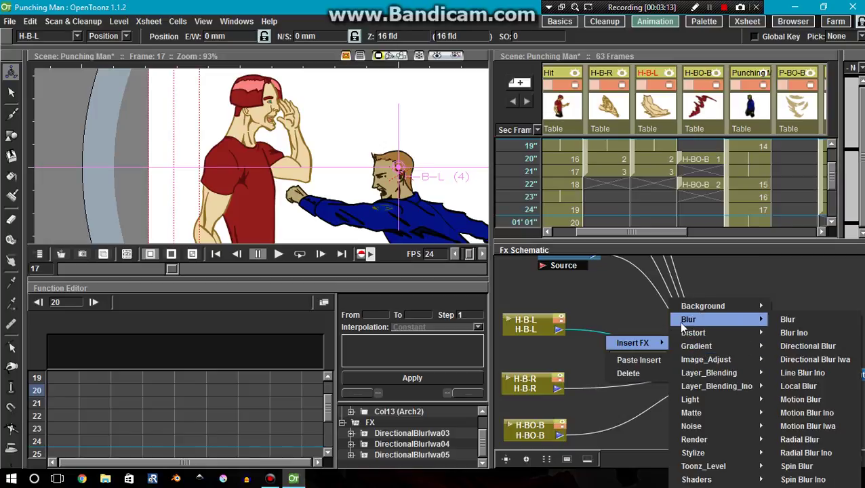
left_click(793, 358)
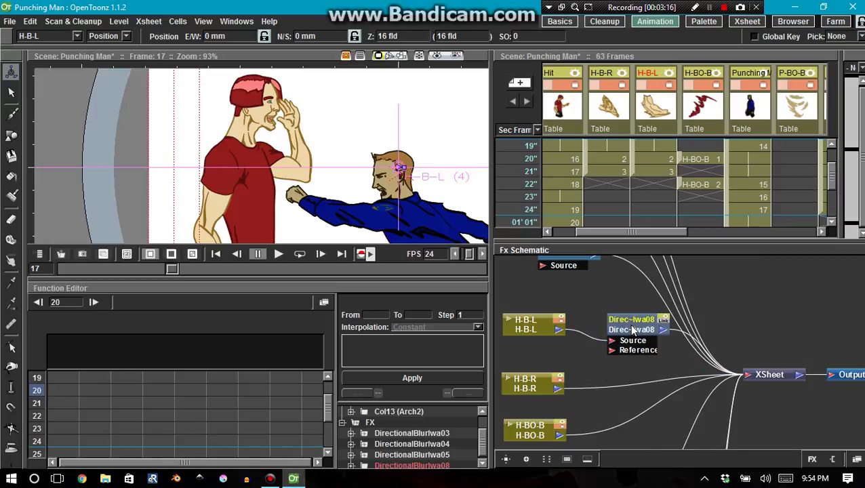
left_click_drag(632, 329, 623, 346)
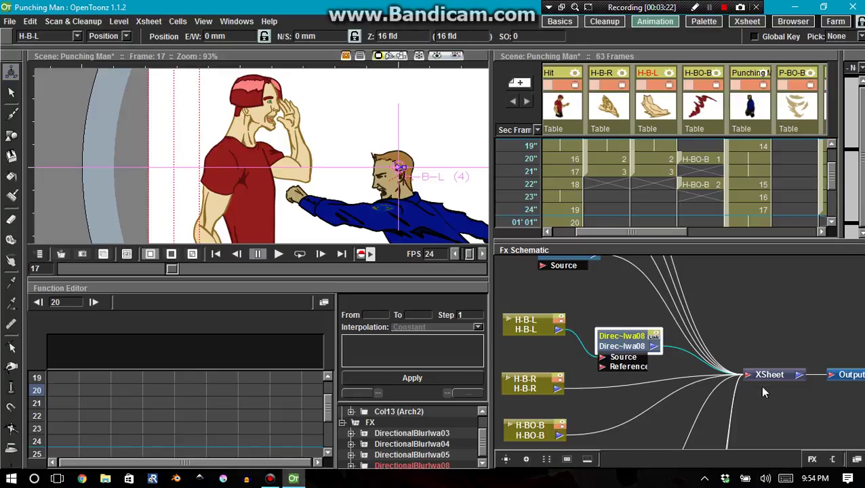
Insert a Directional Blur Iwa effect on the link between the H-B-R node and XSheet
left_click(604, 388)
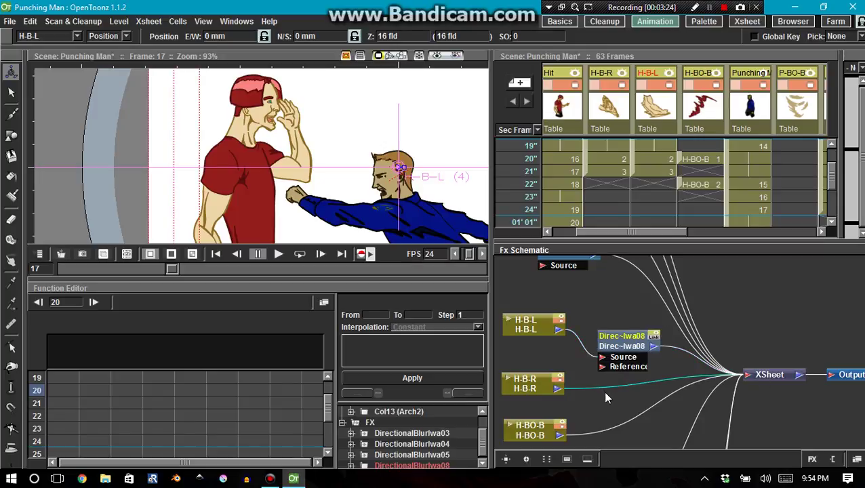
right_click(605, 388)
mouse_move(638, 397)
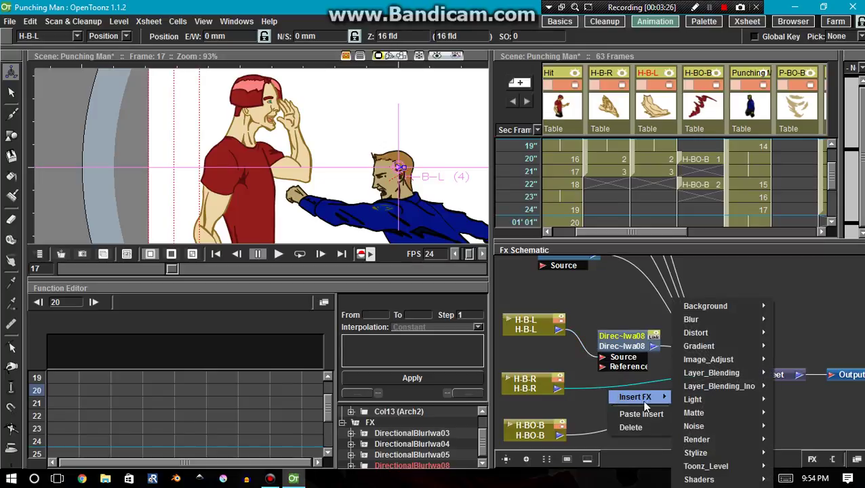
mouse_move(702, 324)
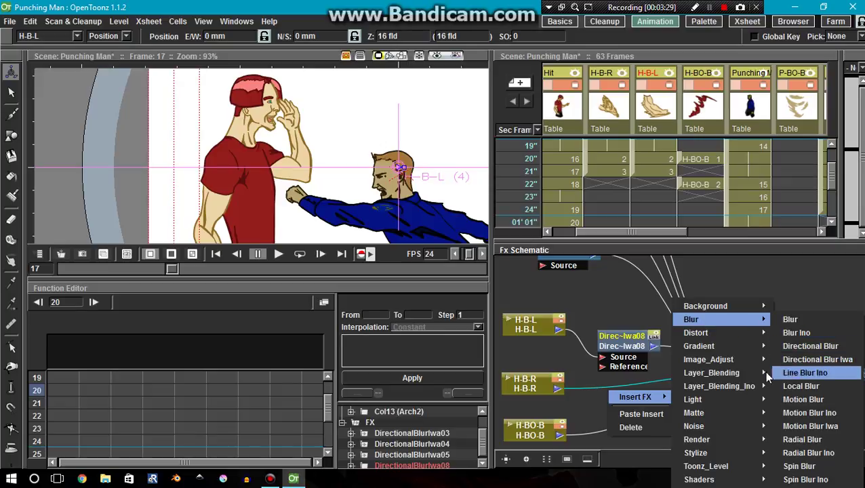
left_click(797, 362)
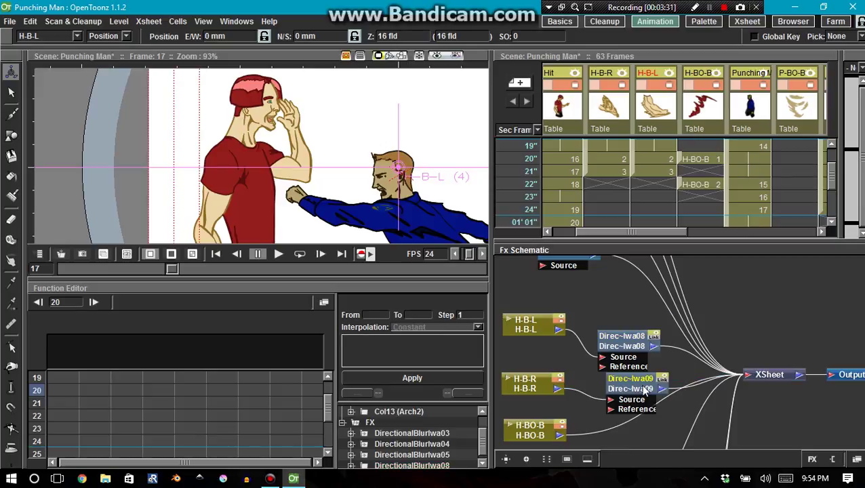
Arrange the two new Directional Blur Iwa nodes directly beside the H-B-L and H-B-R nodes
left_click_drag(645, 391, 618, 394)
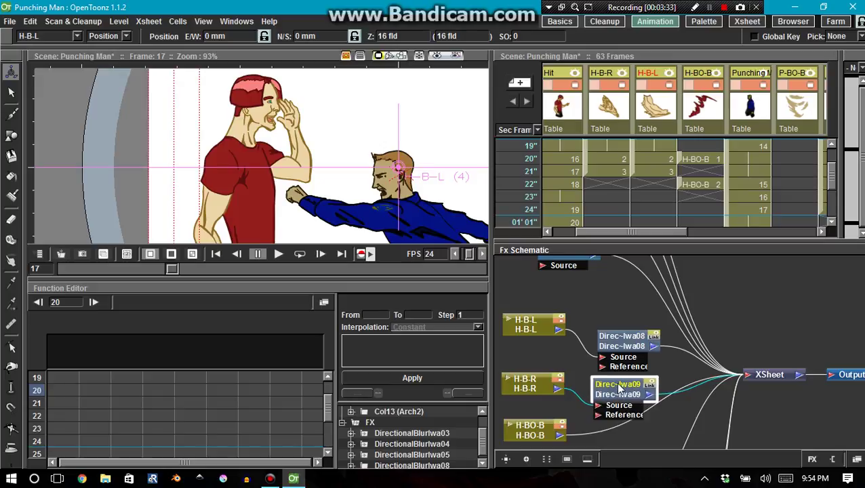
left_click_drag(623, 347, 616, 322)
left_click_drag(619, 407, 616, 388)
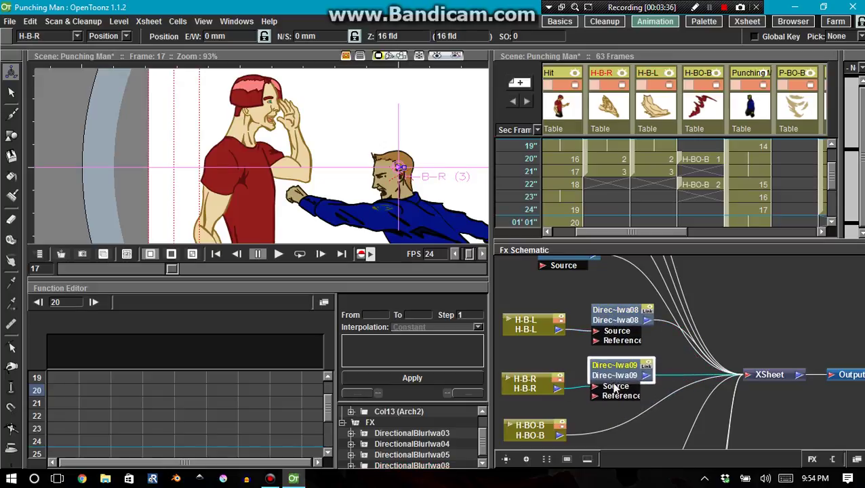
Insert a Directional Blur Iwa effect on the link between the H-BO-B node and XSheet
right_click(613, 425)
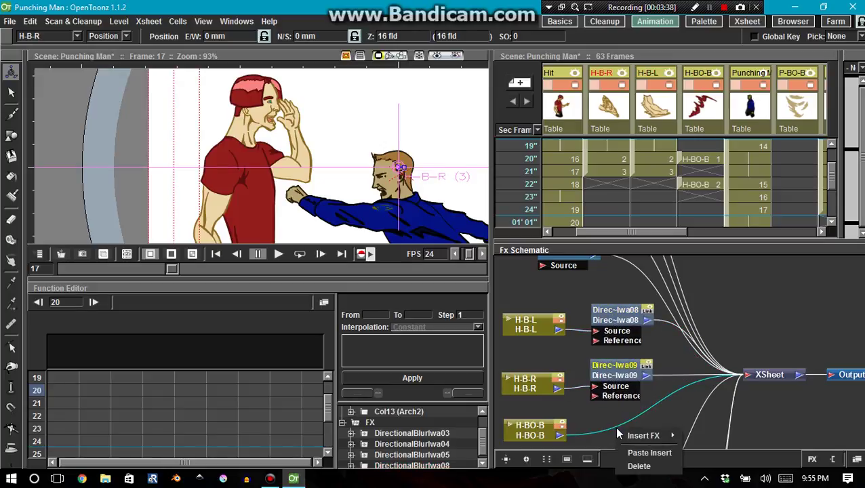
mouse_move(638, 438)
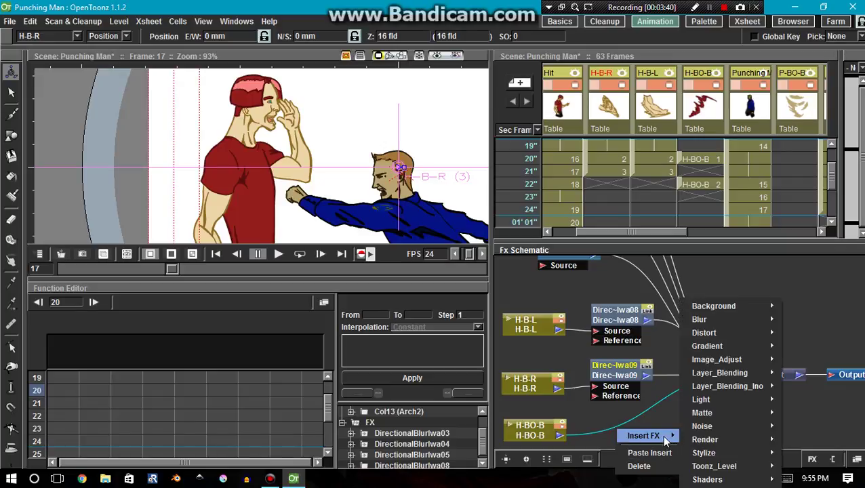
mouse_move(713, 321)
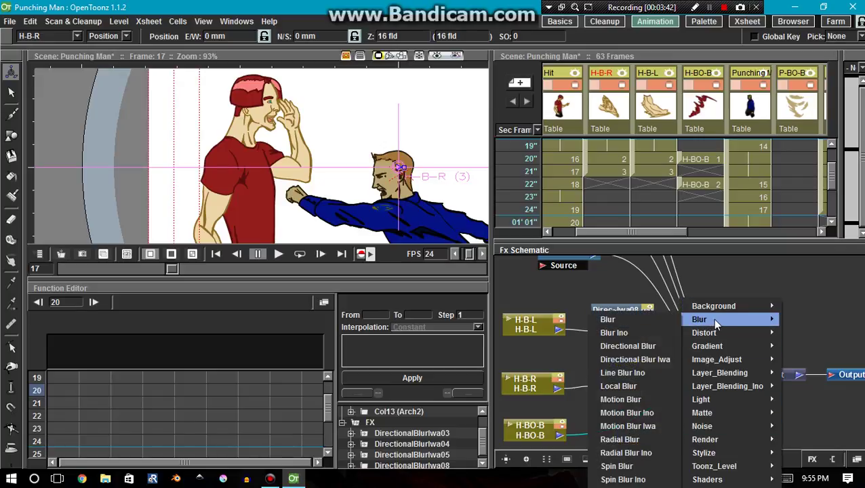
left_click(654, 360)
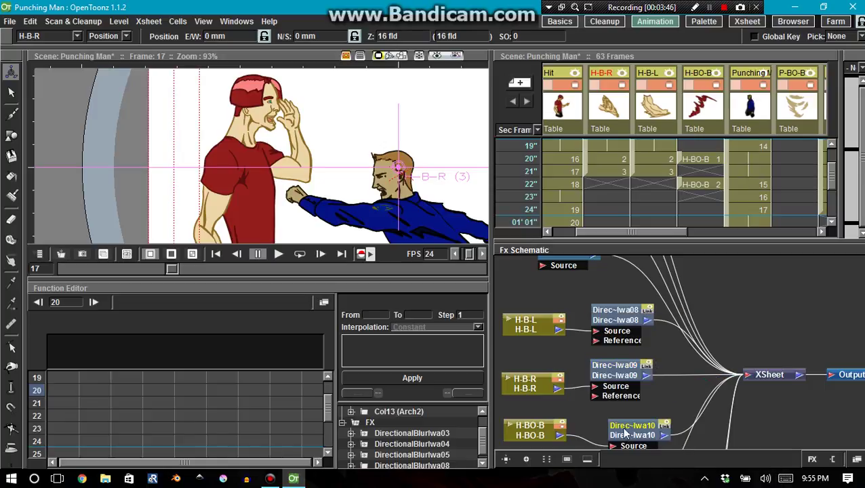
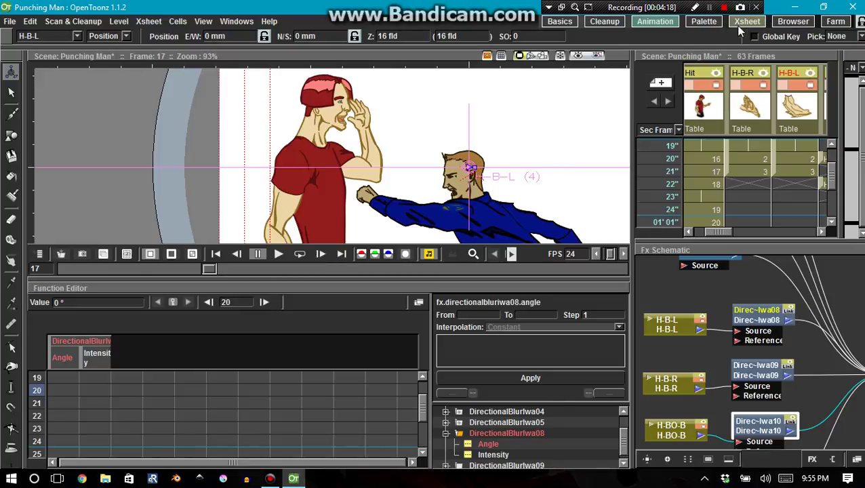
Switch to the Xsheet room, show the DirectionalBlurIwa08 channels and go to frame 18 of the H-B-L column
left_click(749, 21)
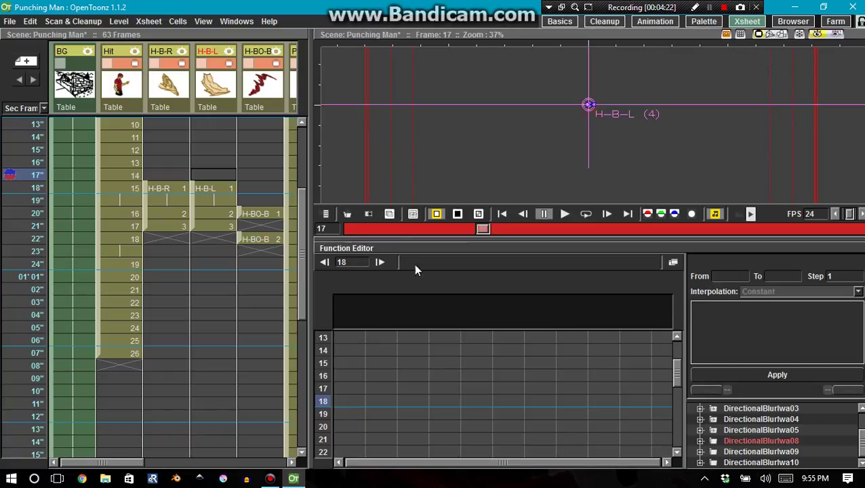
left_click(737, 442)
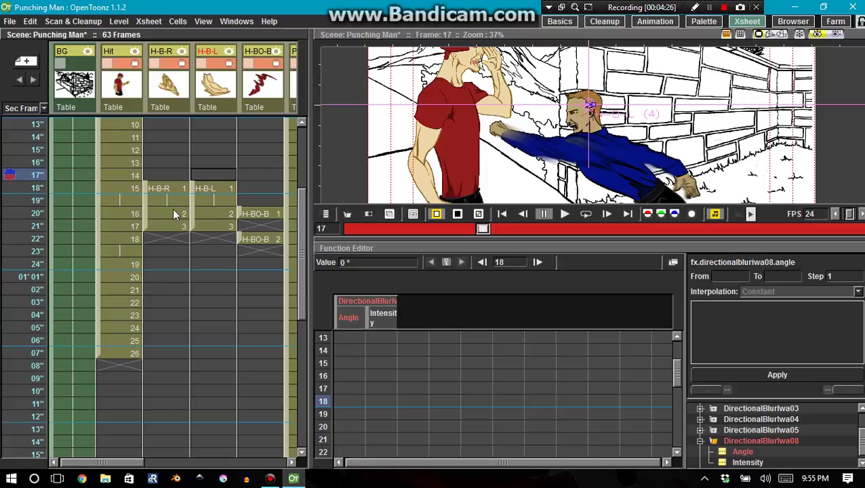
left_click(204, 190)
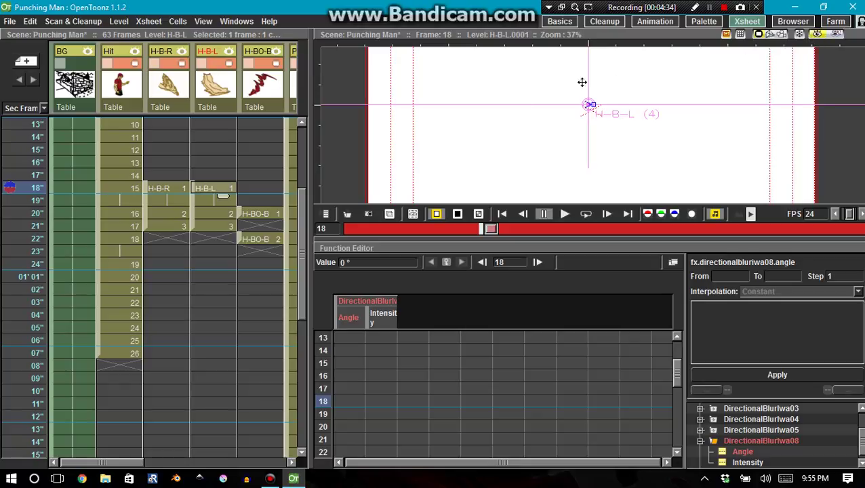
left_click(710, 7)
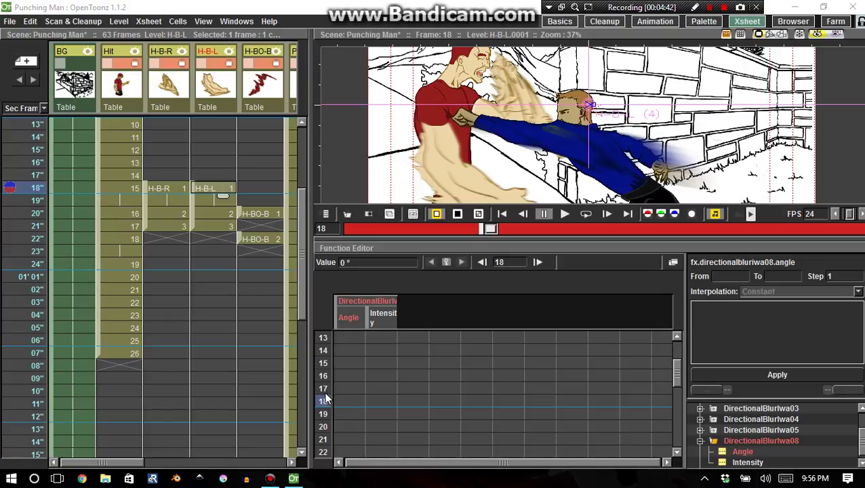
Key the DirectionalBlurIwa08 effect at frame 18 with an angle of 220° and an intensity of 30 mm
left_click(345, 402)
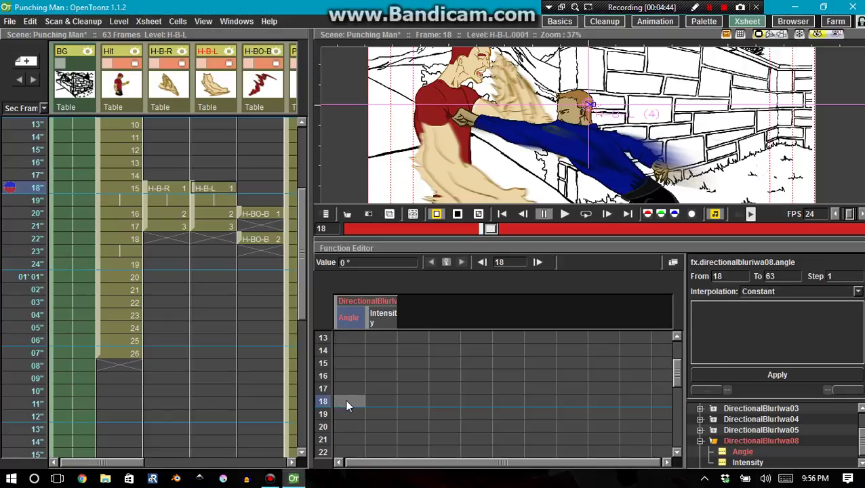
double_click(346, 402)
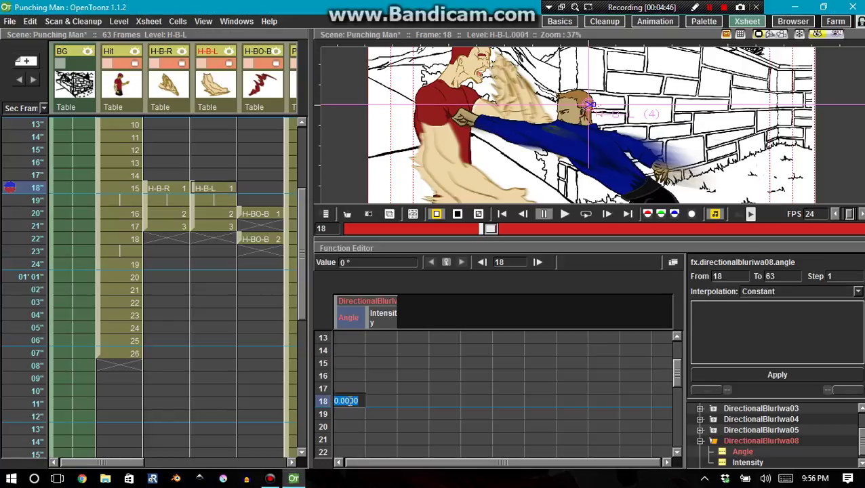
type("220")
key("Return")
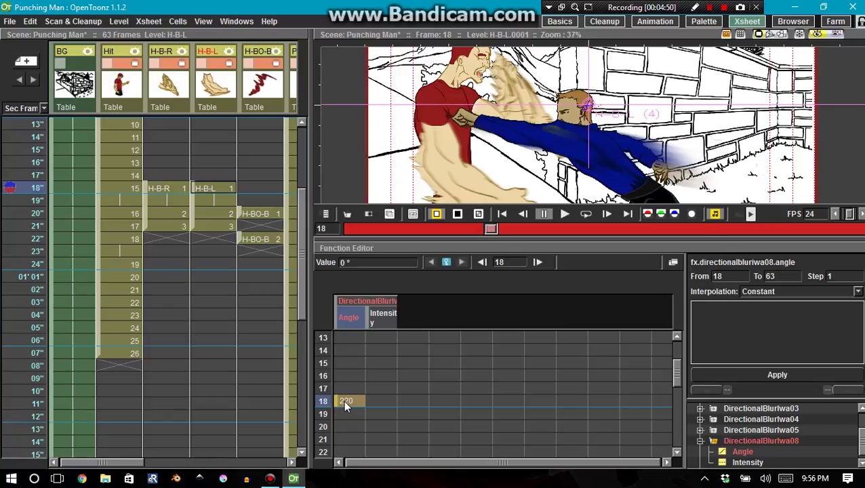
double_click(378, 401)
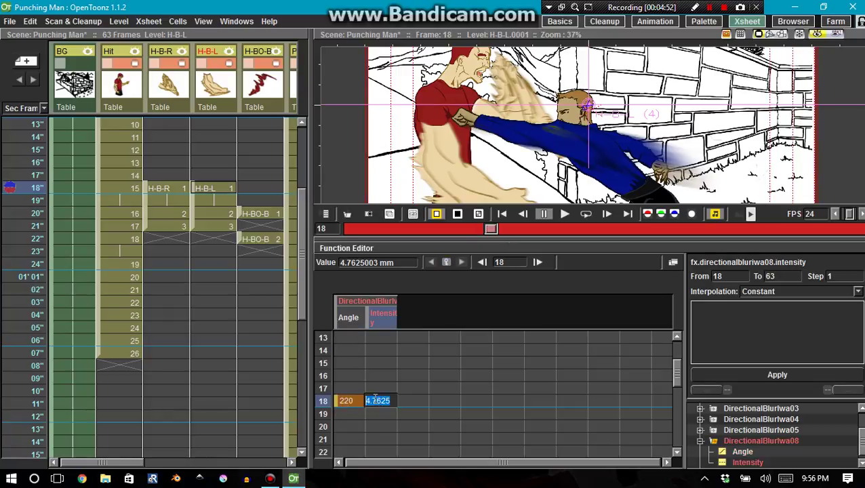
key("Return")
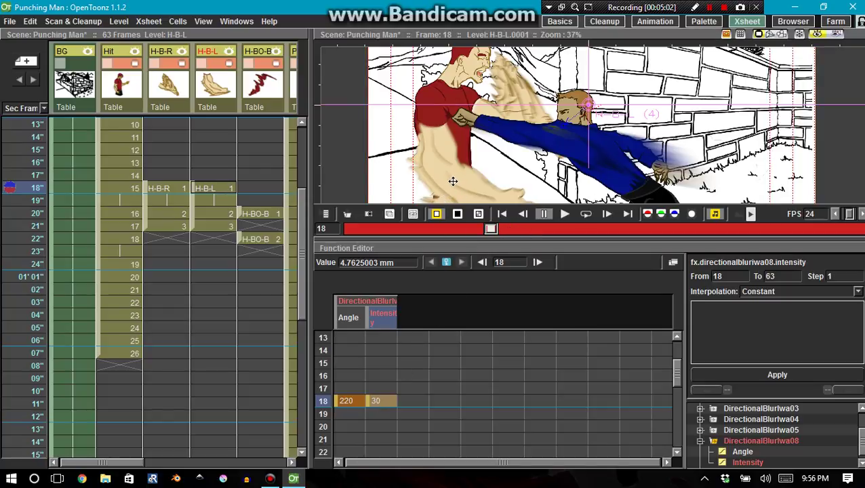
Set the DirectionalBlurIwa08 intensity key at frame 18 to 50 mm
double_click(382, 402)
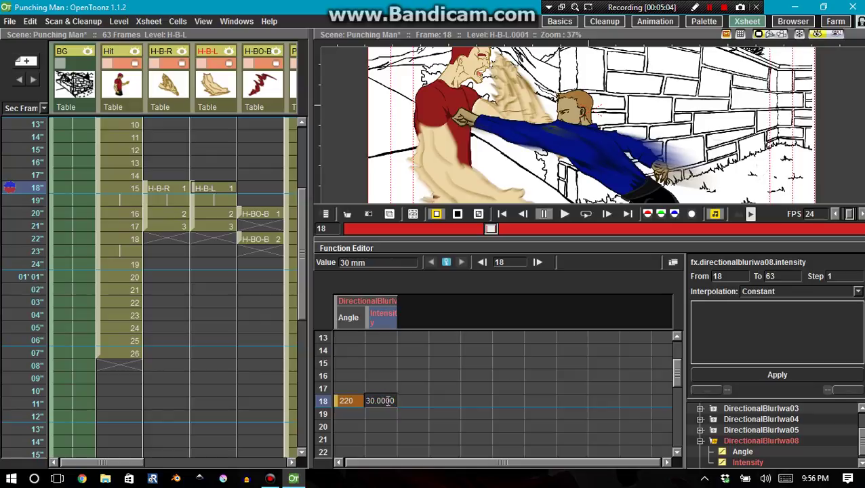
left_click_drag(389, 401, 364, 397)
type("50")
key("Return")
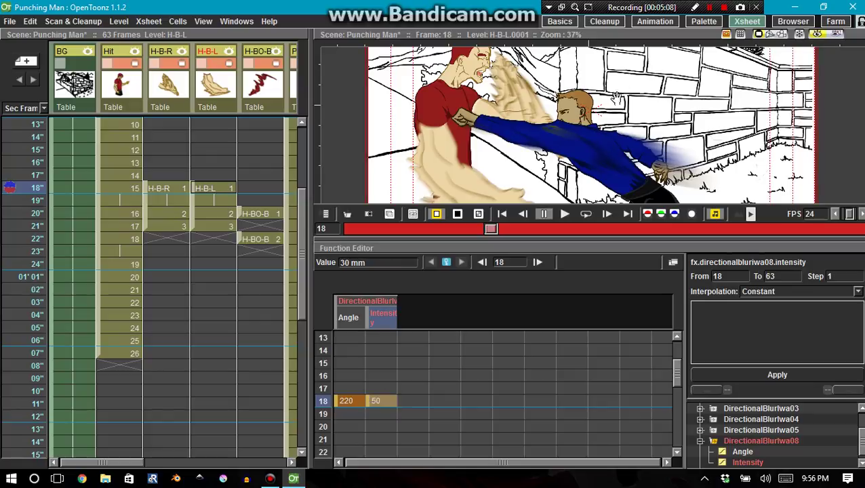
Turn off the preview visibility of the Punching Man, P-BO-B, P-B-R, P-B-L and BG columns
scroll(404, 223, "up", 1)
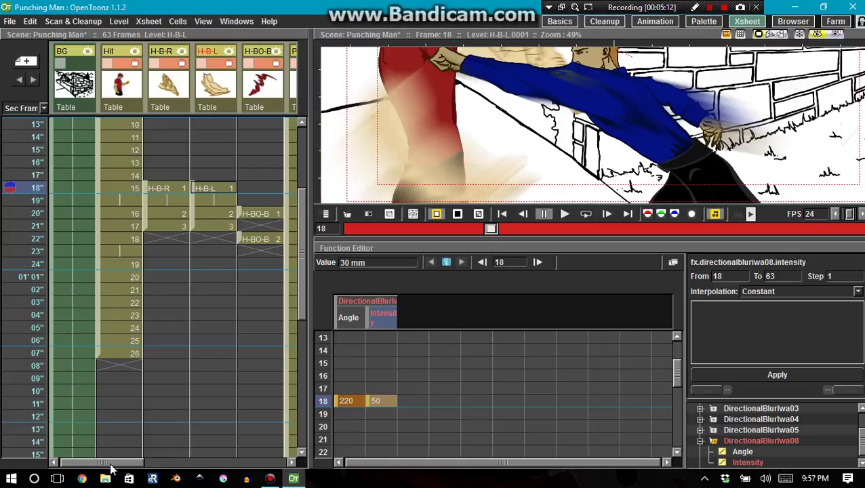
left_click_drag(111, 468, 161, 339)
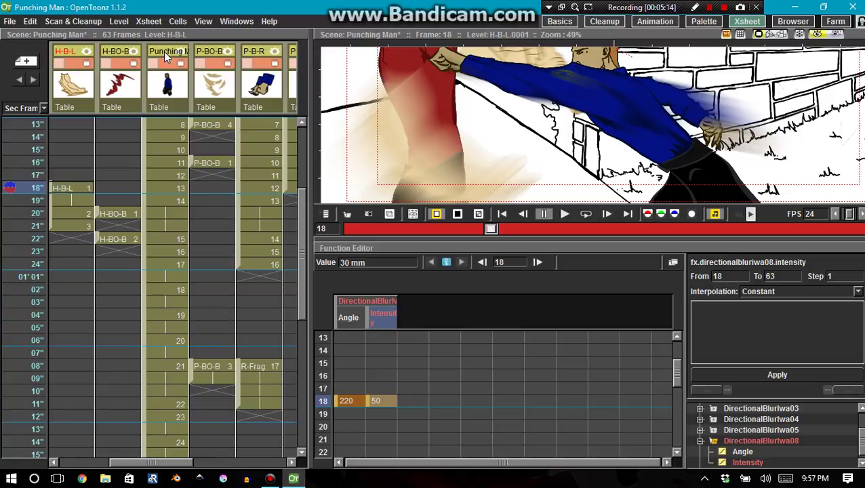
left_click(256, 56)
left_click(293, 53)
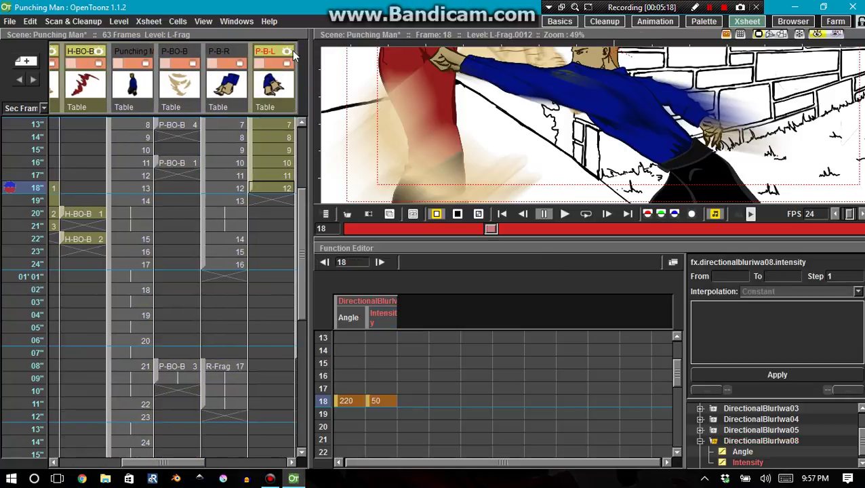
left_click_drag(160, 465, 71, 464)
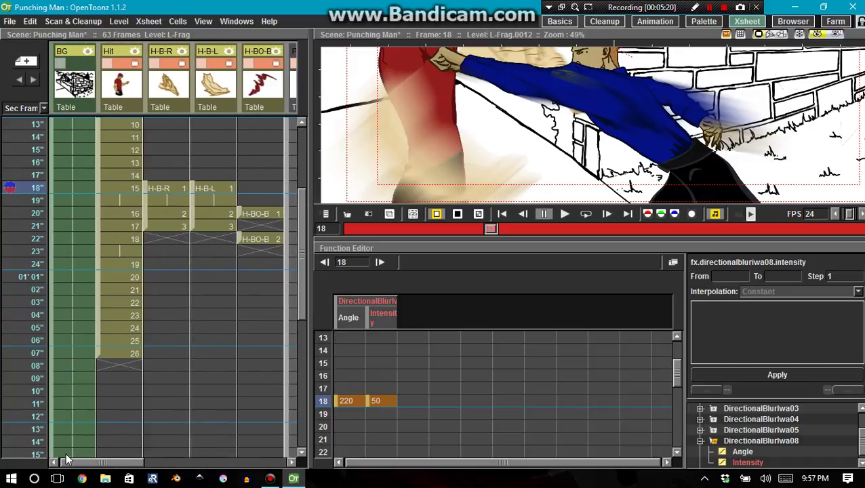
left_click(77, 54)
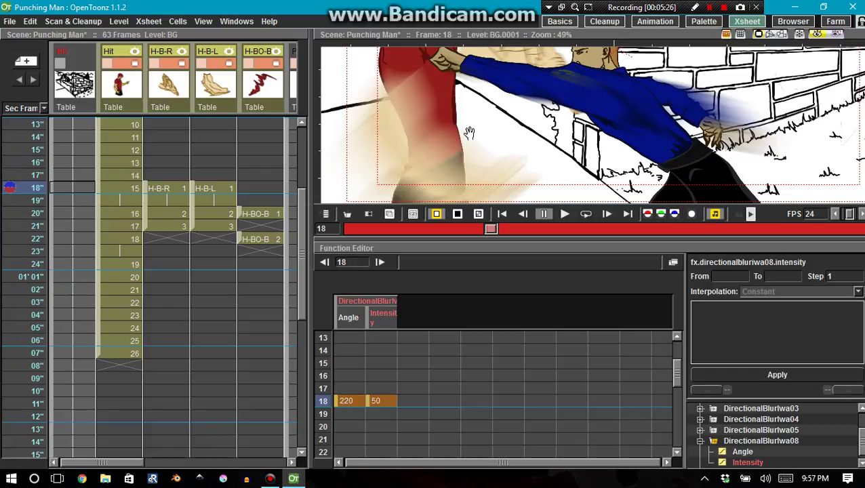
Change the DirectionalBlurIwa08 keys at frame 18 to an angle of 180° and an intensity of 15 mm
scroll(469, 135, "down", 2)
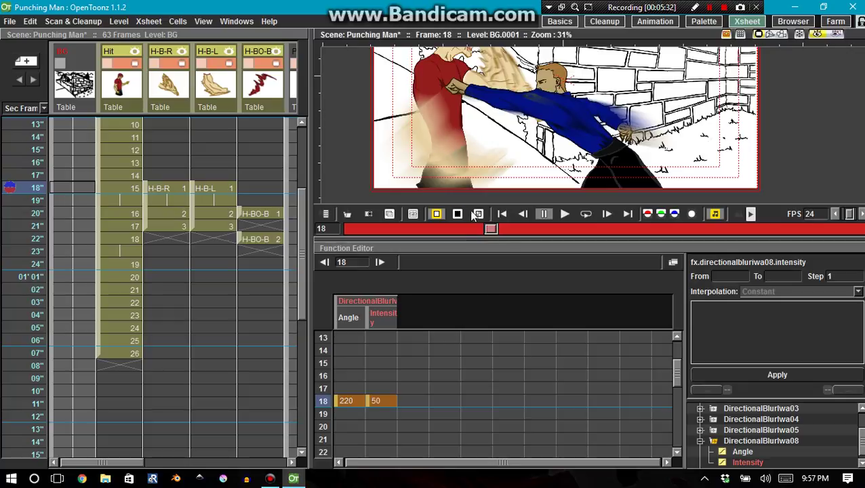
scroll(475, 126, "up", 1)
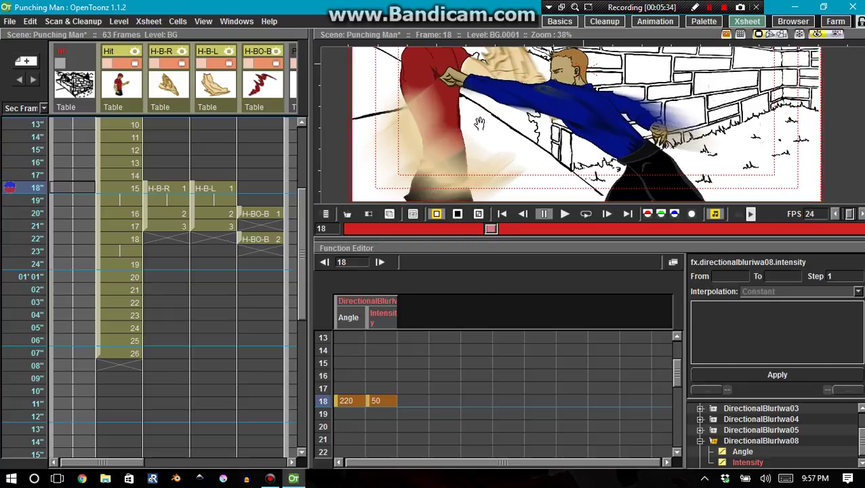
left_click_drag(486, 131, 468, 149)
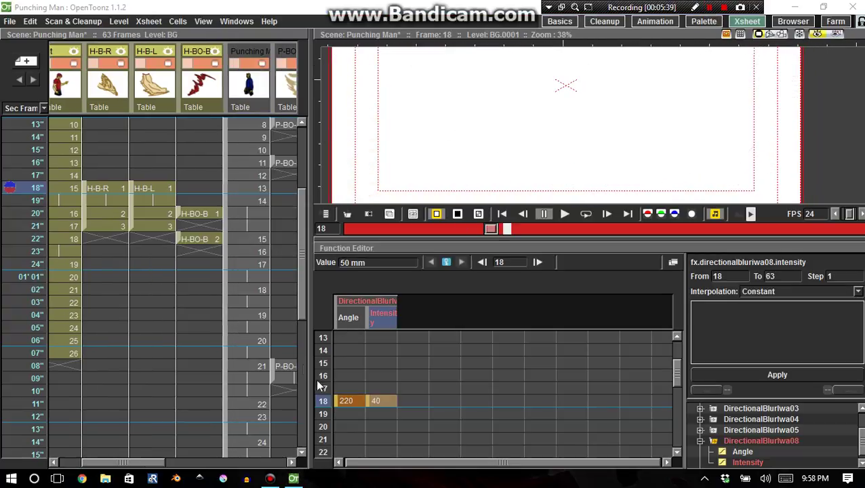
double_click(343, 401)
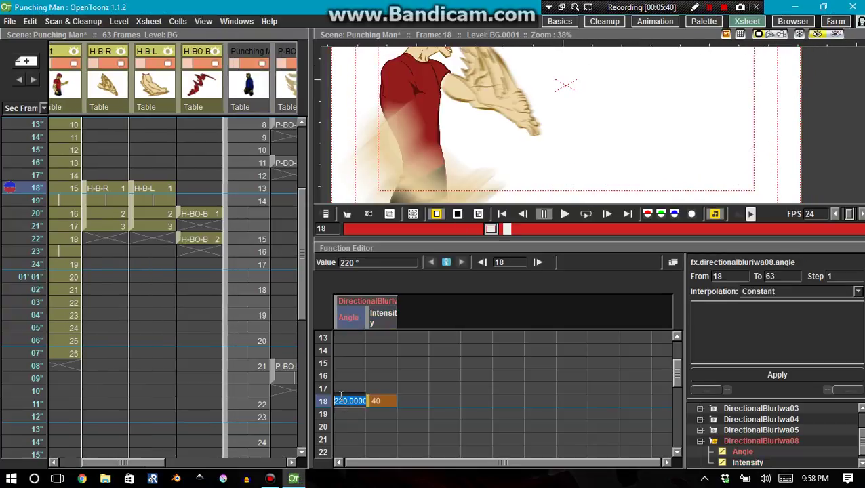
type("180")
key("Return")
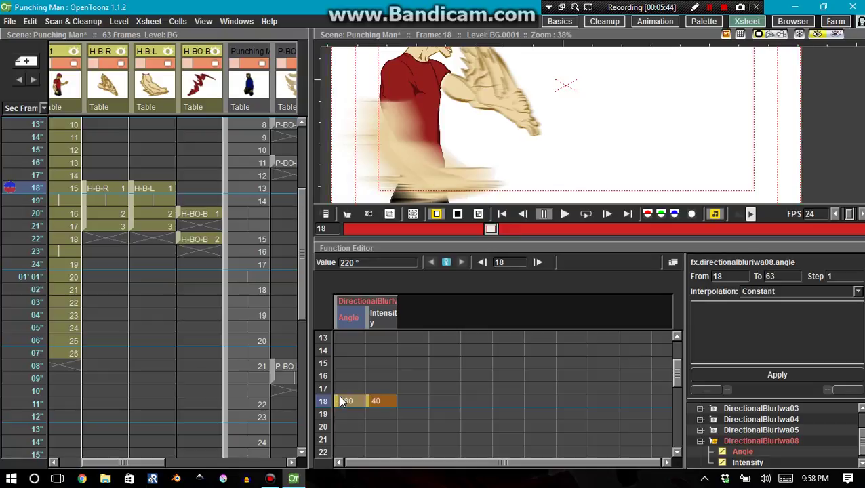
left_click(379, 401)
double_click(380, 400)
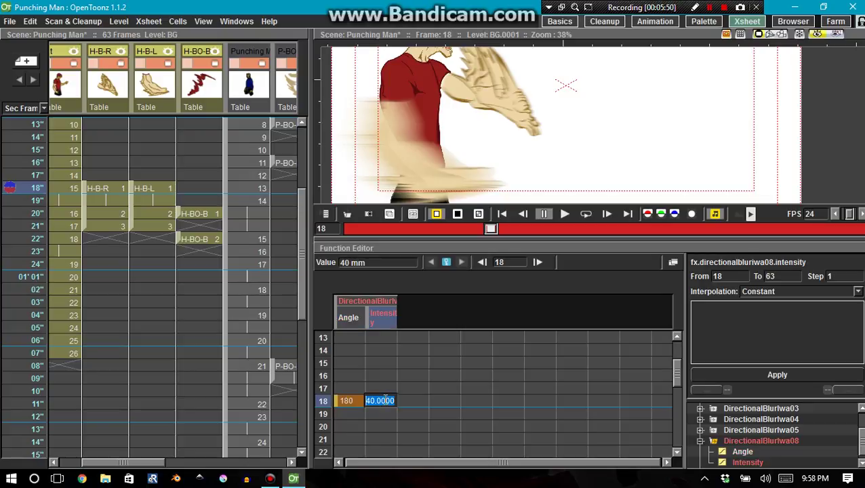
type("15")
key("Return")
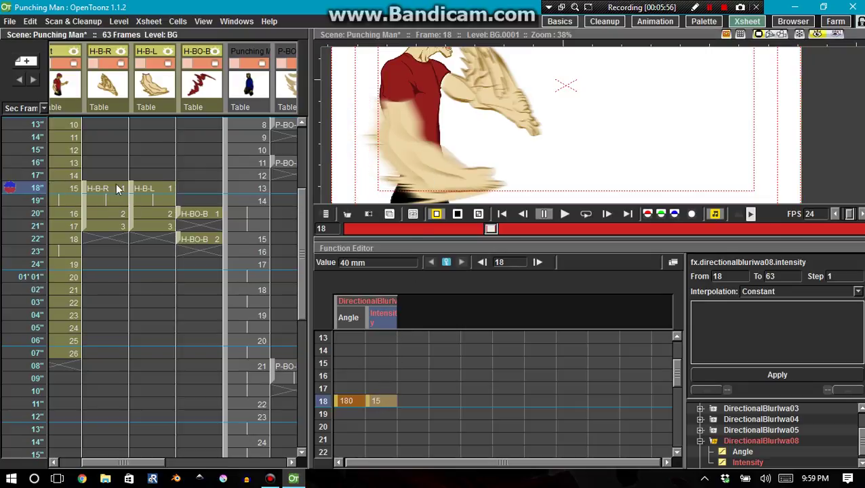
Key the DirectionalBlurIwa08 angle at 200° on frame 20, where the second H-B-L drawing starts
left_click(160, 202)
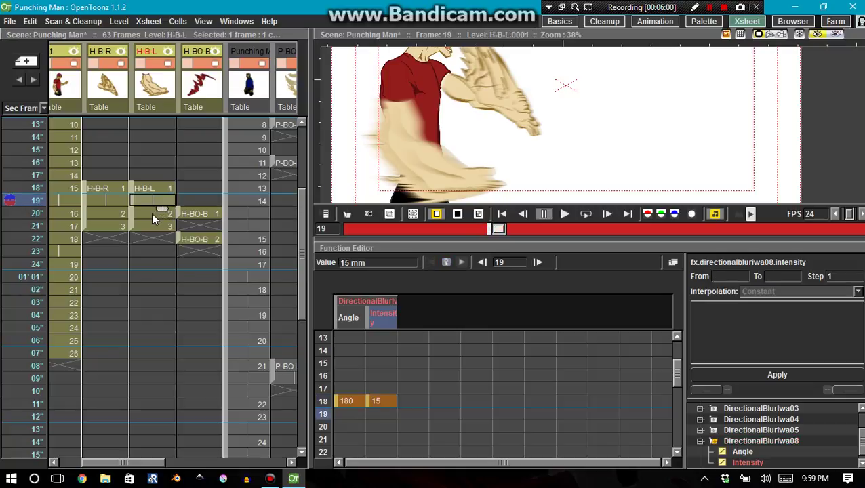
left_click(151, 213)
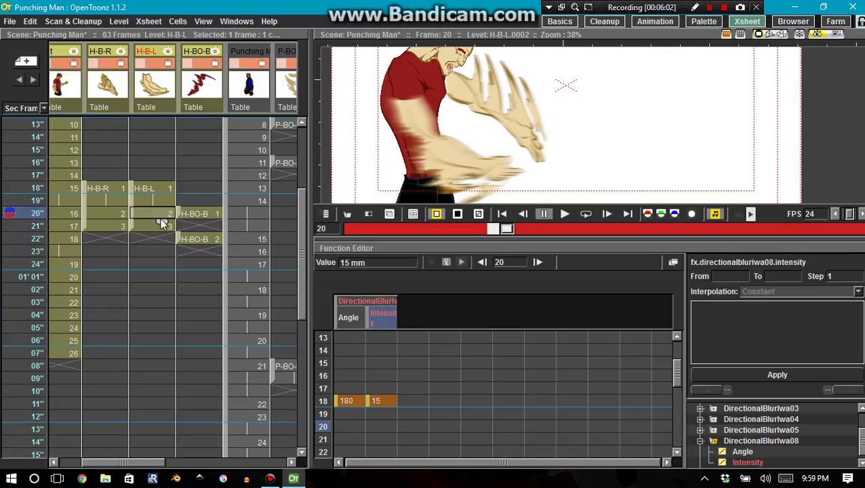
double_click(343, 425)
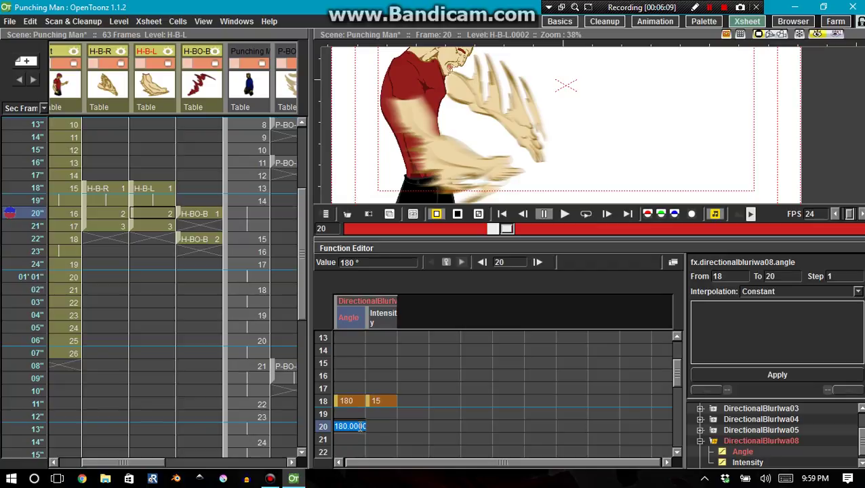
type("200")
key("Return")
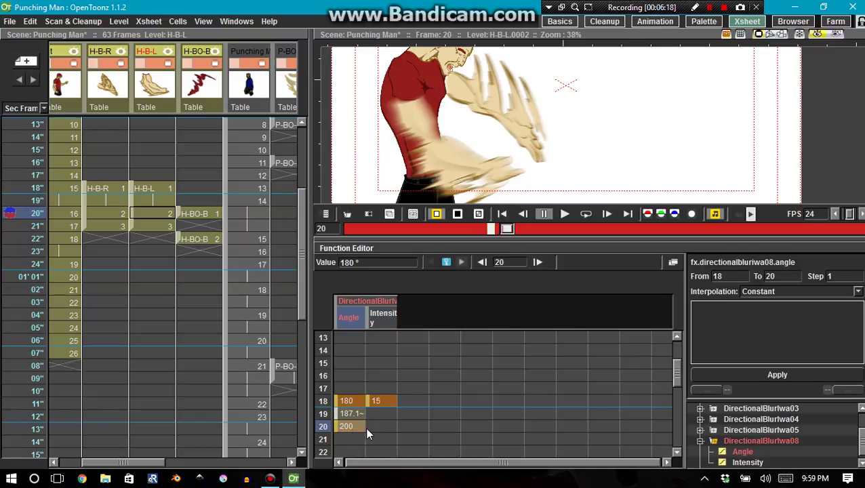
Step back and forth through frames 18, 19 and 20 to compare the blur direction on the H-B-L arm
left_click(349, 413)
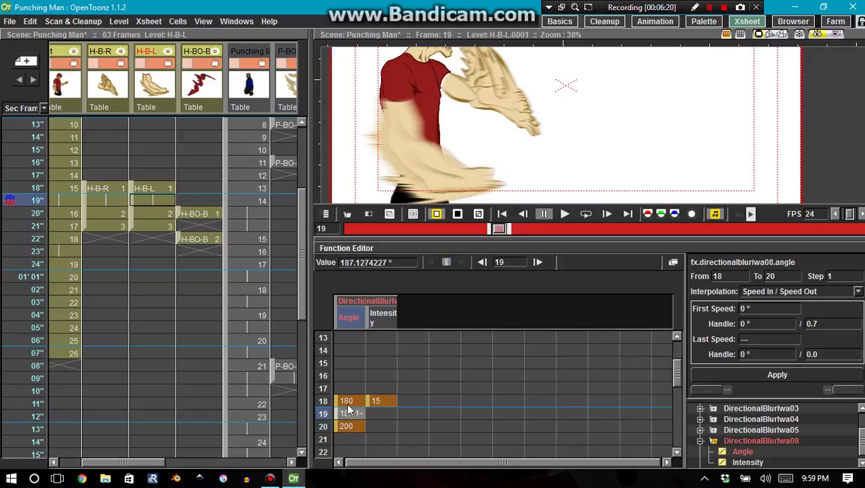
left_click(348, 426)
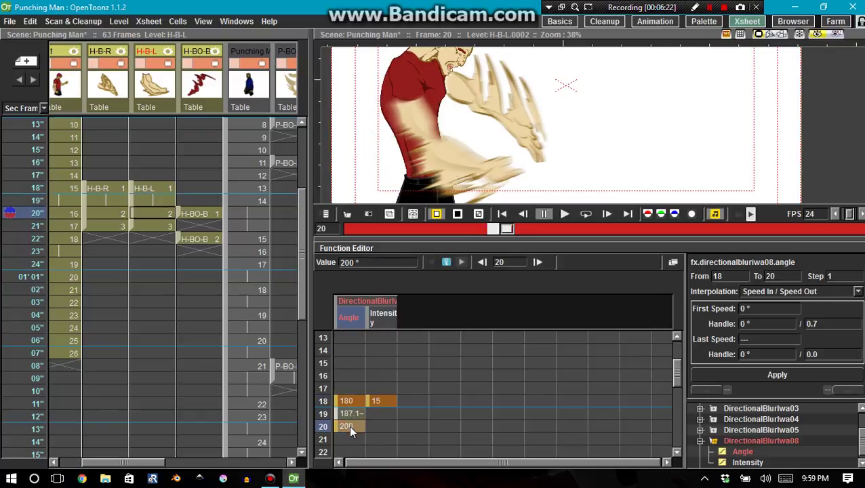
left_click(347, 412)
left_click(346, 401)
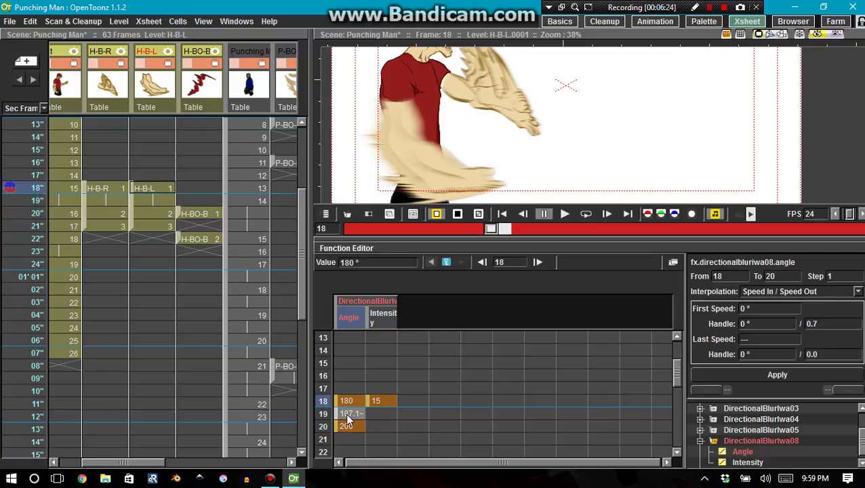
left_click(347, 414)
left_click(348, 423)
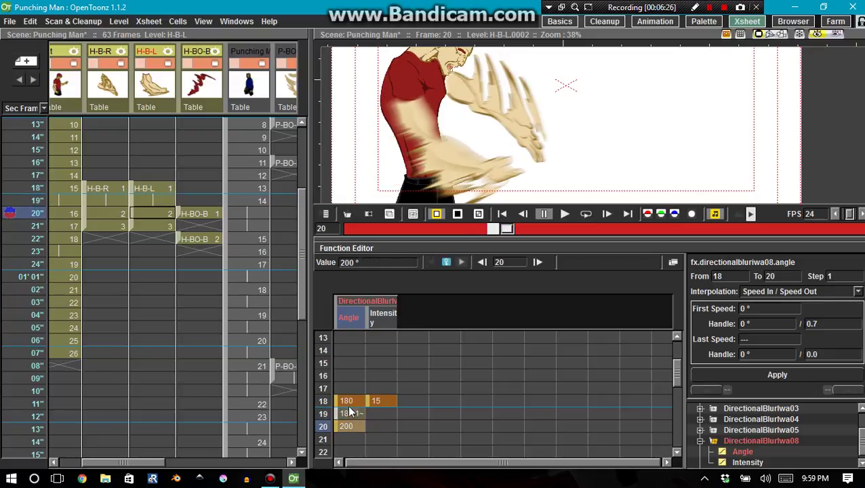
left_click(348, 401)
left_click(347, 413)
left_click(348, 426)
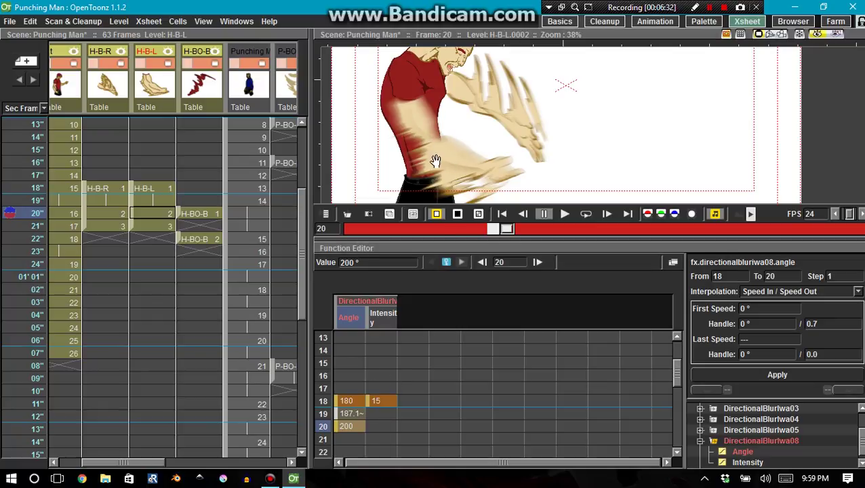
Key the DirectionalBlurIwa08 intensity at 15 mm on frame 20
double_click(378, 427)
key("Return")
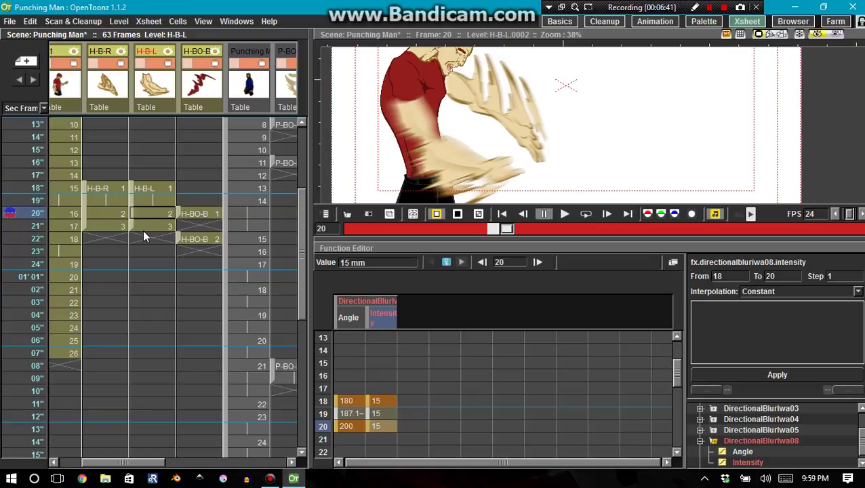
Key the DirectionalBlurIwa08 angle at 220° on frame 21, where the third H-B-L drawing starts
left_click(341, 437)
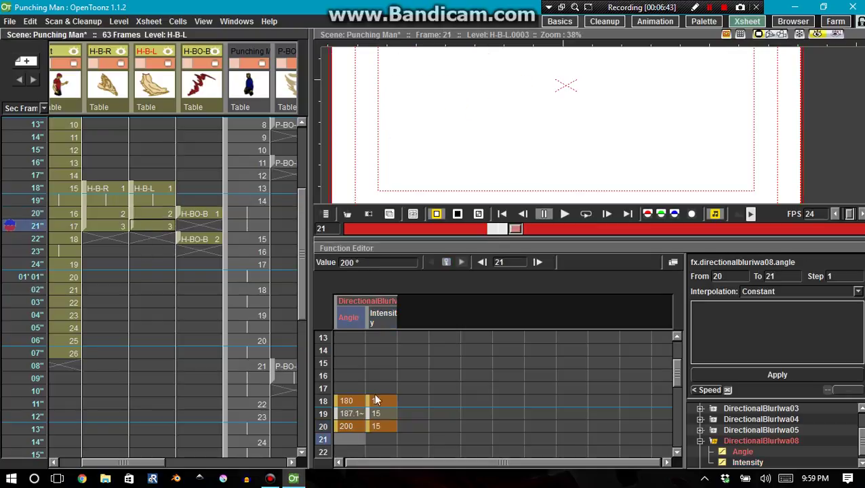
double_click(350, 440)
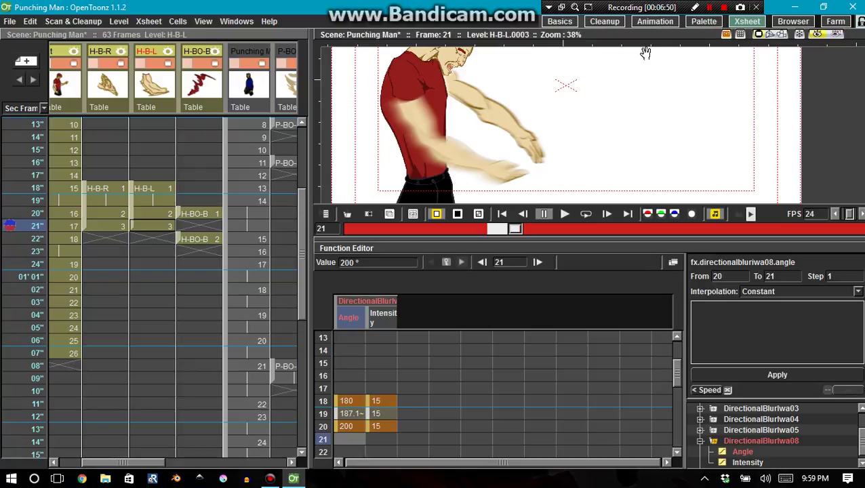
double_click(343, 439)
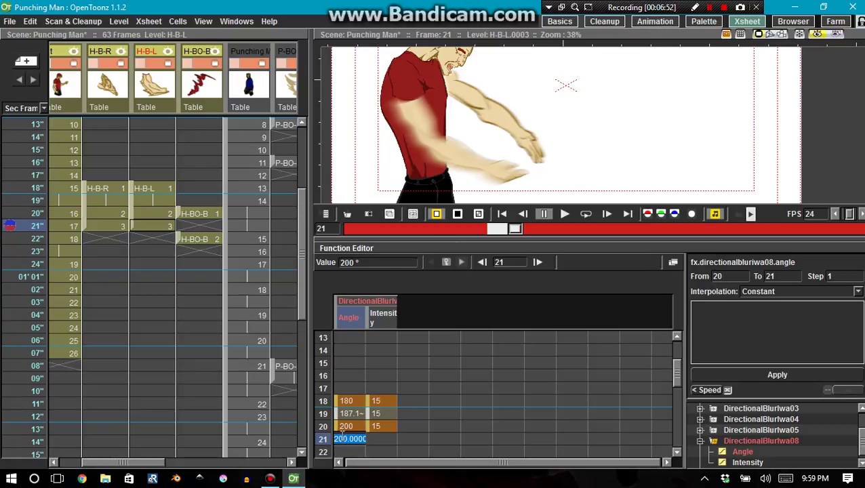
type("220")
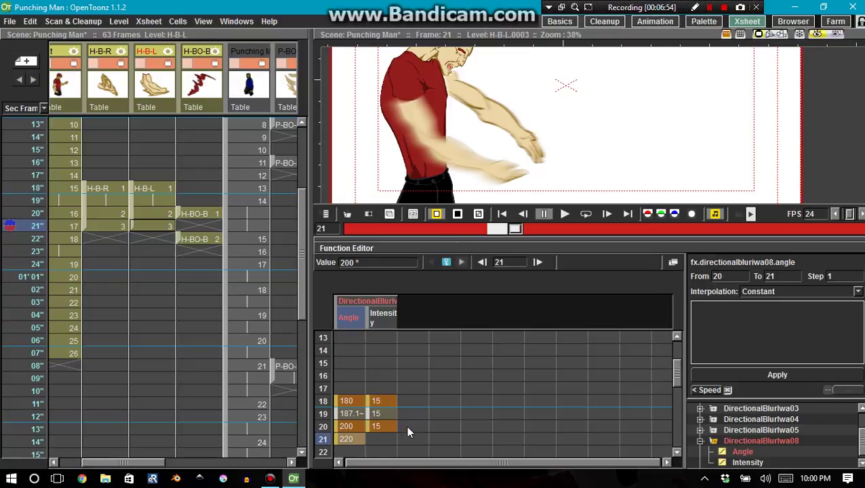
Key the DirectionalBlurIwa08 intensity at 10 mm on frame 21
double_click(376, 439)
key("Return")
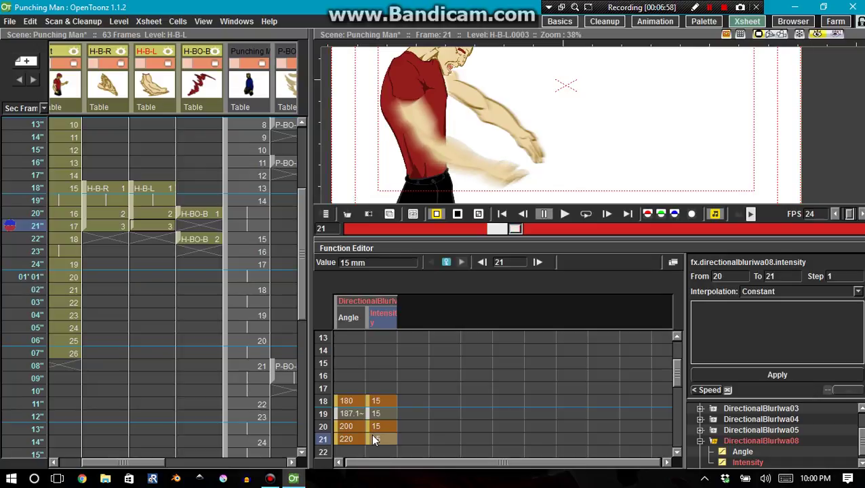
double_click(378, 438)
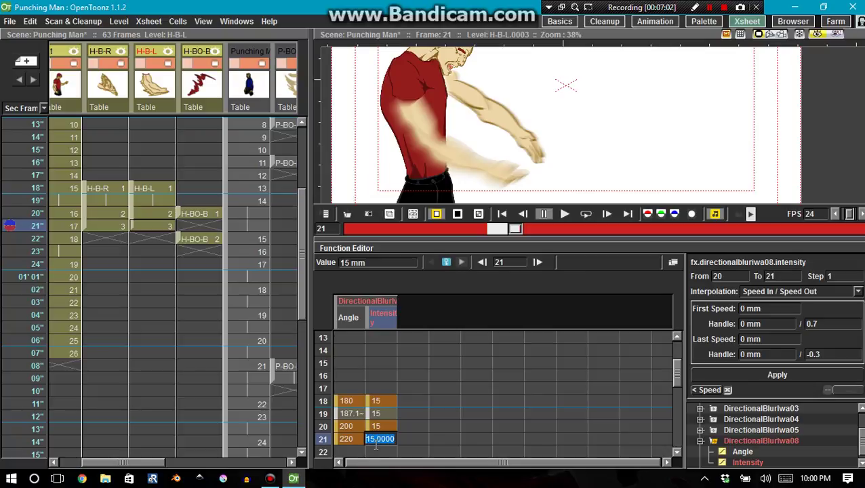
type("10")
key("Return")
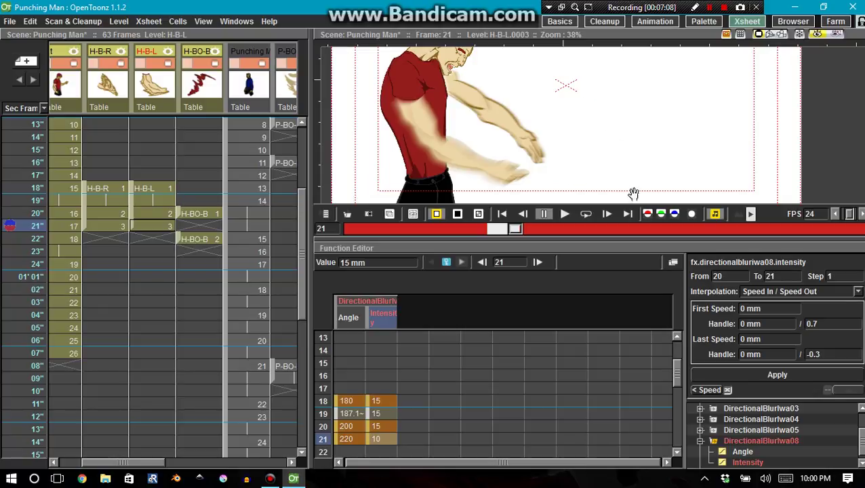
Check in the FX schematic which blur belongs to H-B-R, and expand the DirectionalBlurIwa09 angle and intensity parameters
left_click(699, 441)
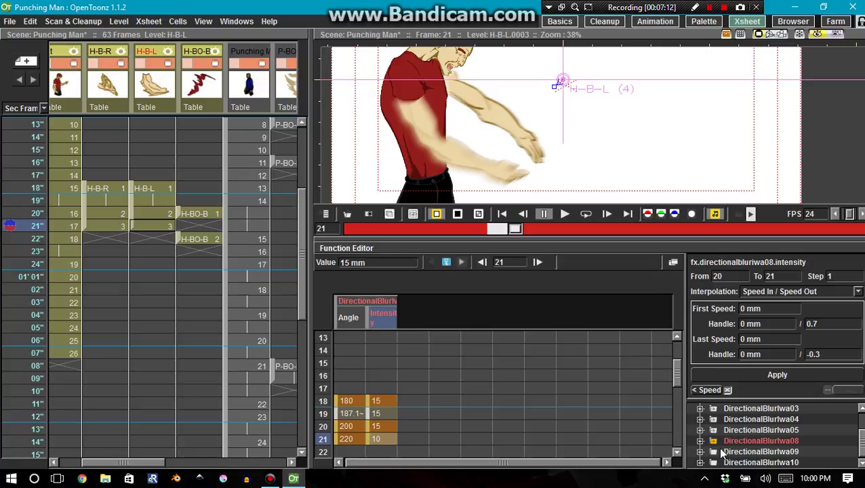
left_click(647, 23)
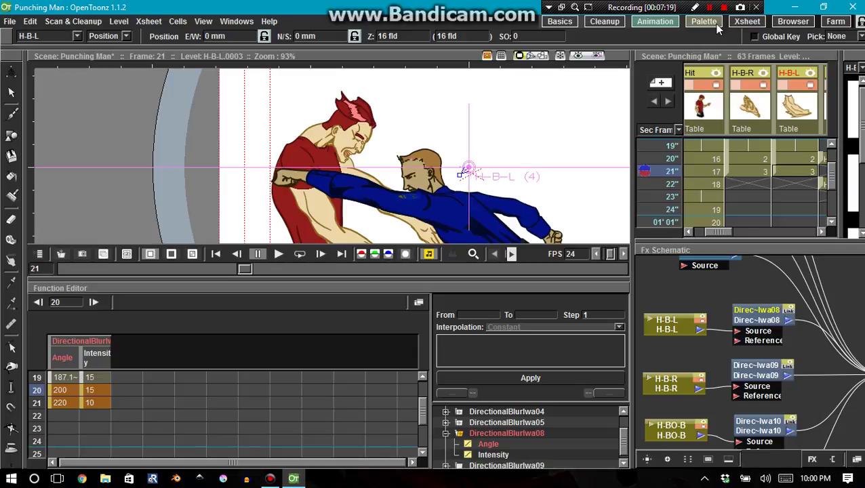
left_click(744, 23)
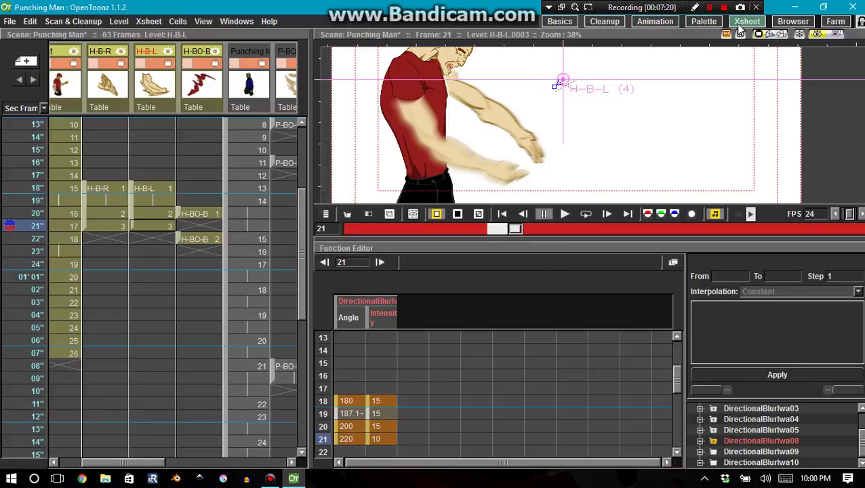
left_click(758, 452)
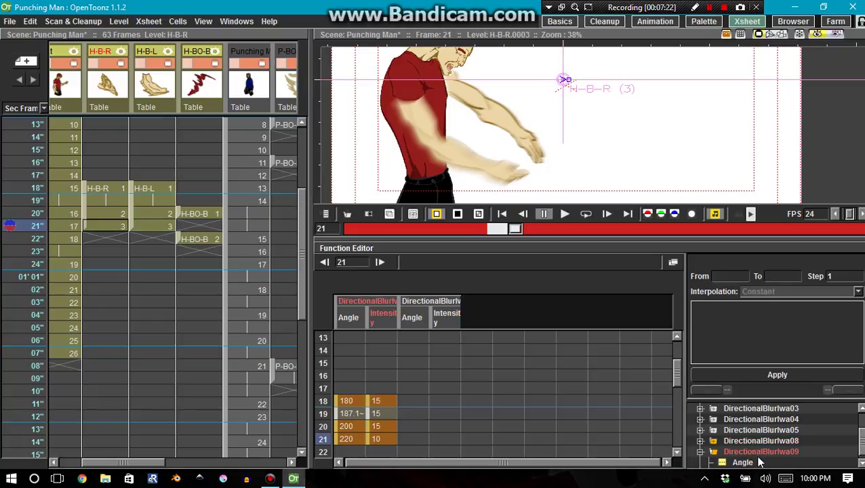
scroll(859, 444, "down", 1)
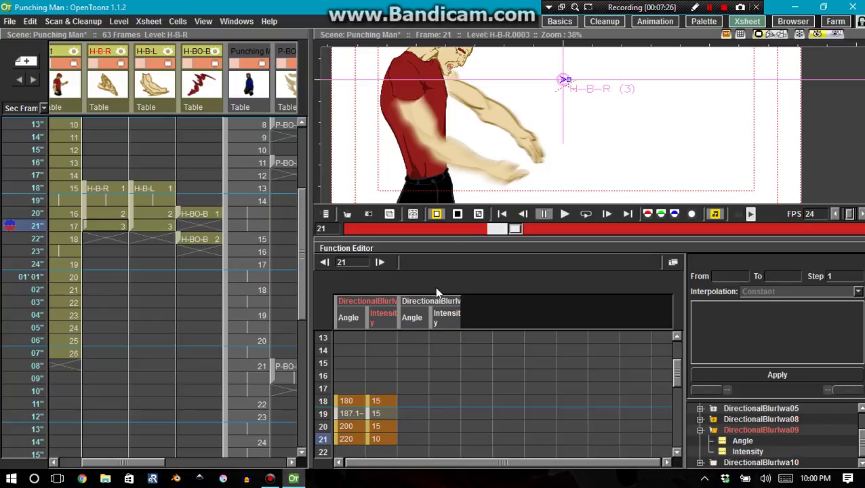
Key DirectionalBlurIwa09 on frame 18 with an angle of 130° and an intensity of 30 mm
left_click(413, 402)
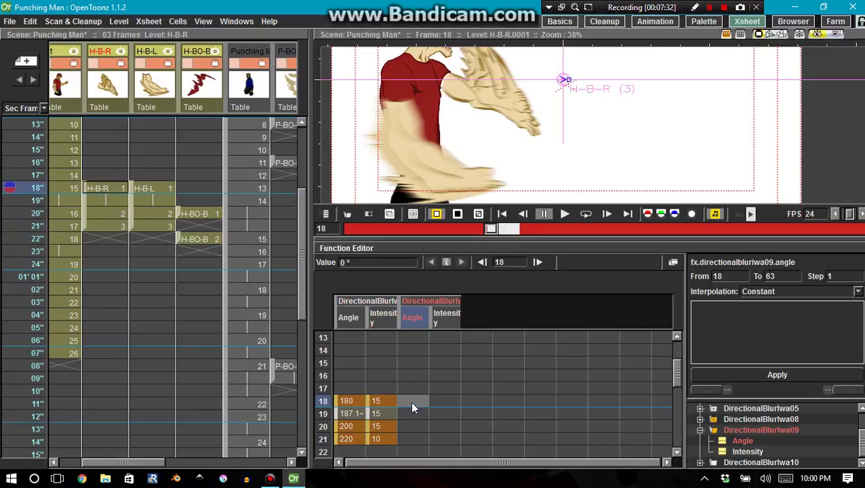
left_click(436, 402)
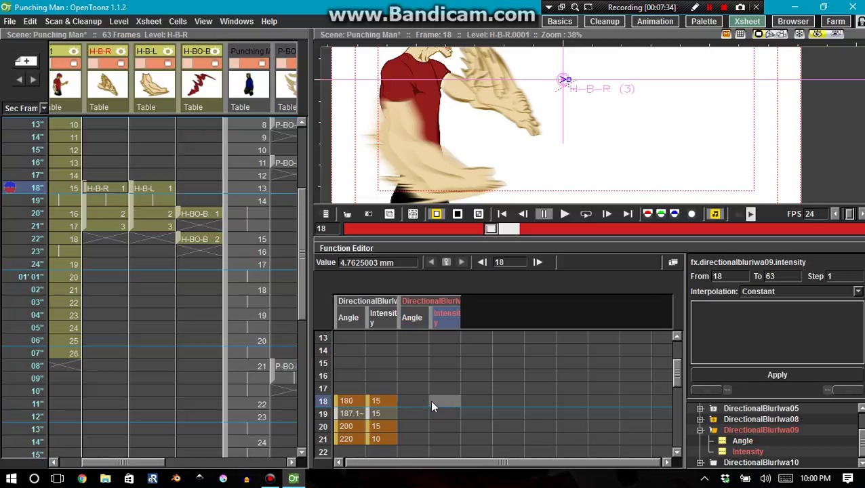
double_click(412, 406)
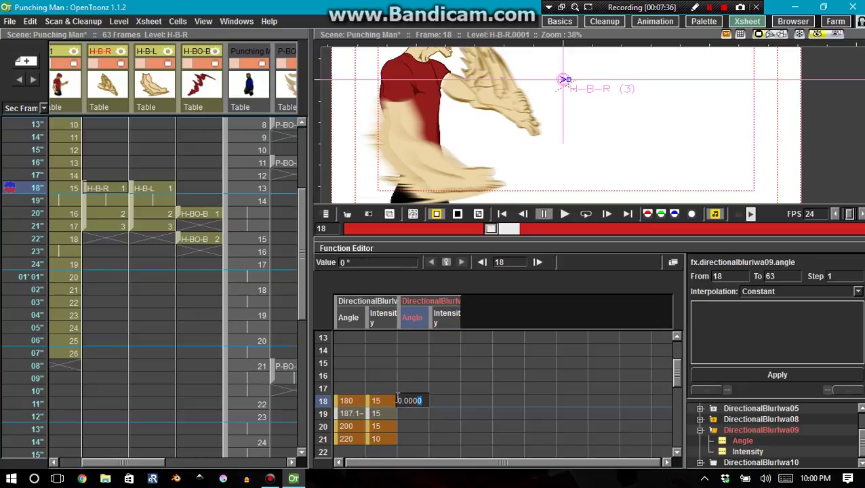
type("130")
key("Return")
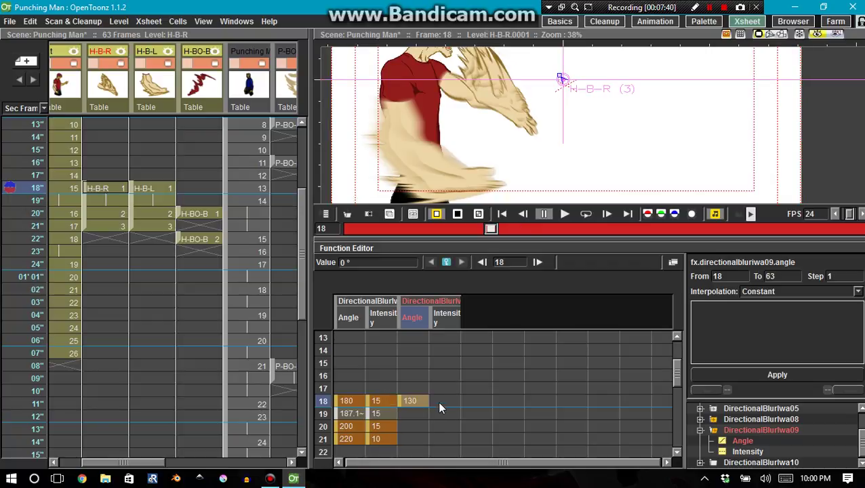
double_click(441, 401)
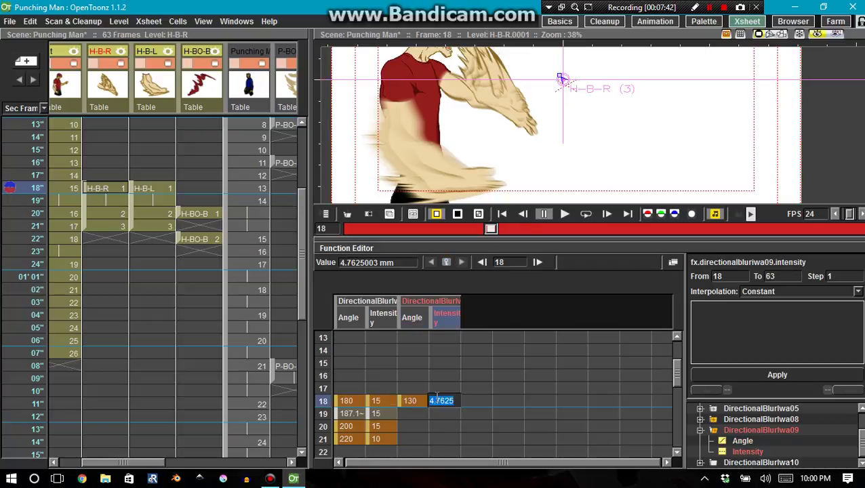
type("10")
key("Return")
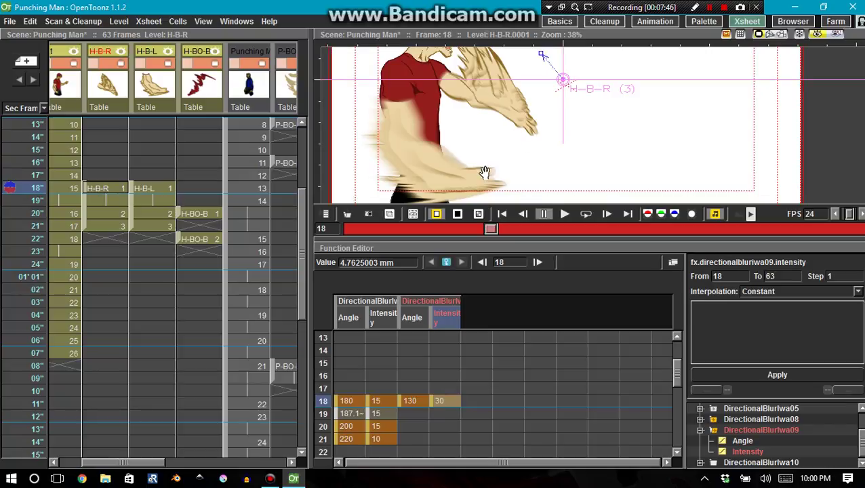
left_click_drag(489, 134, 479, 160)
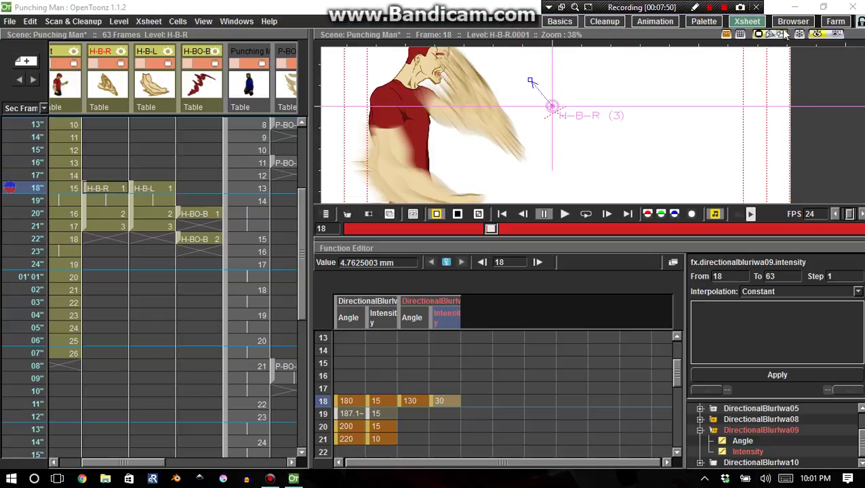
Switch the preview on and off at frame 18 to compare the blurred and unblurred H-B-R arm
left_click(818, 34)
left_click(817, 34)
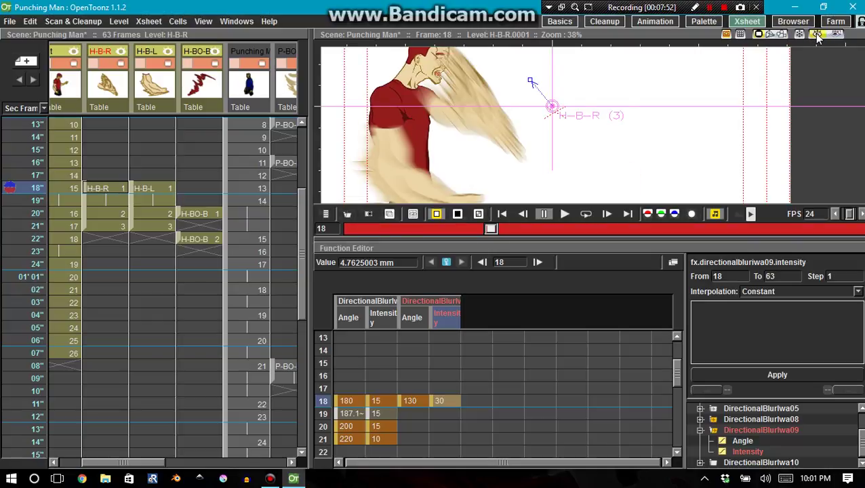
left_click(817, 34)
double_click(817, 34)
left_click(817, 34)
left_click(818, 34)
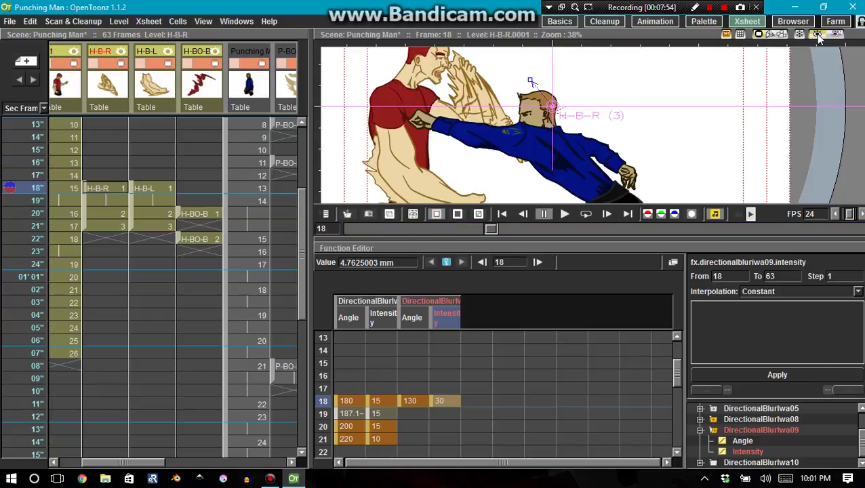
left_click(817, 34)
left_click(818, 34)
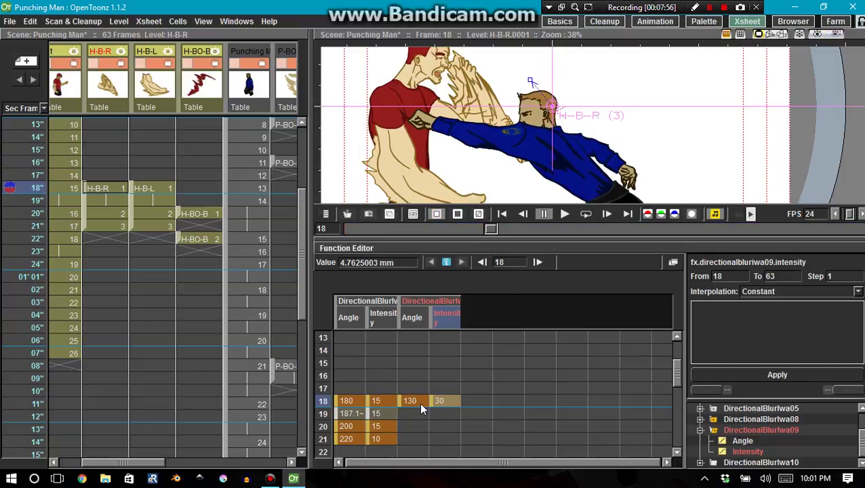
Try 120° for the DirectionalBlurIwa09 angle on frame 18, settle on 125°, and compare the arm with and without preview
double_click(417, 401)
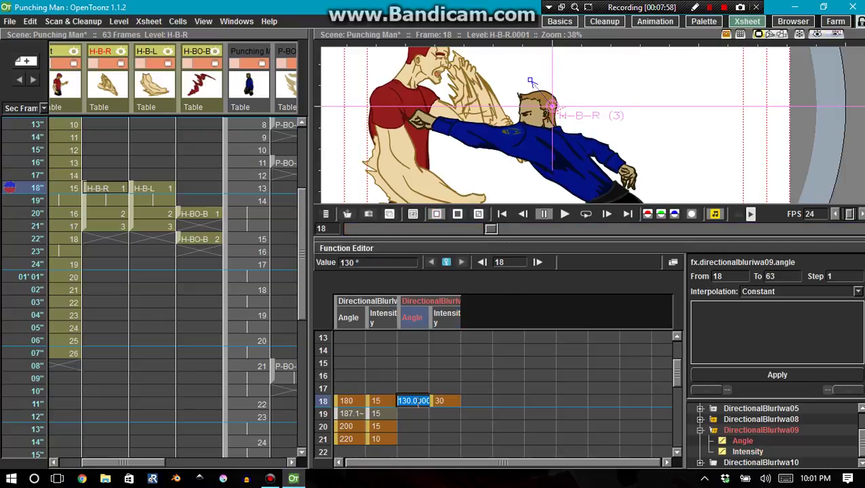
type("120")
key("Return")
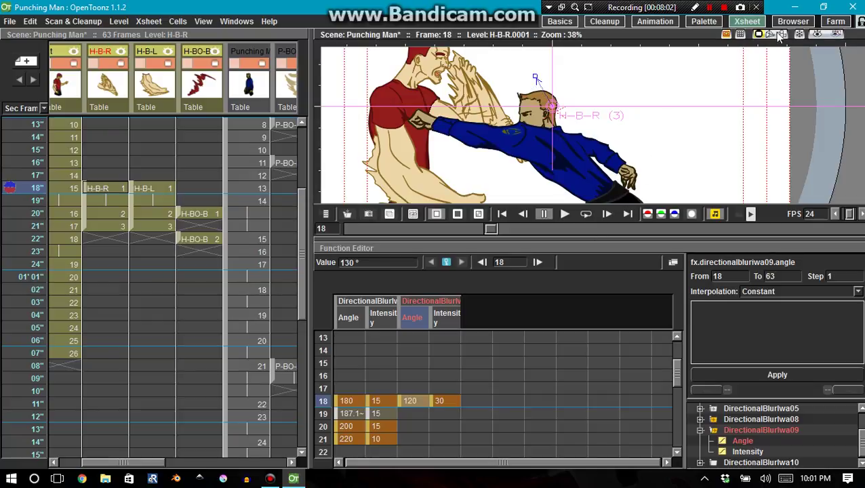
left_click(817, 35)
left_click(709, 7)
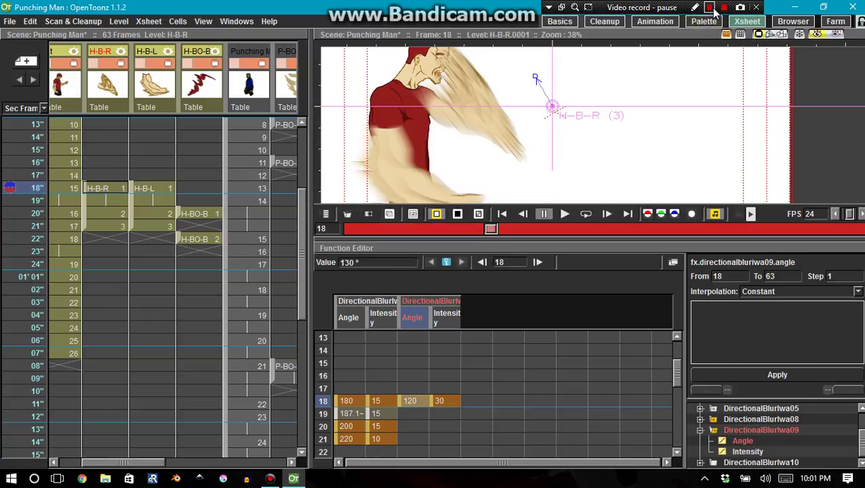
left_click(710, 7)
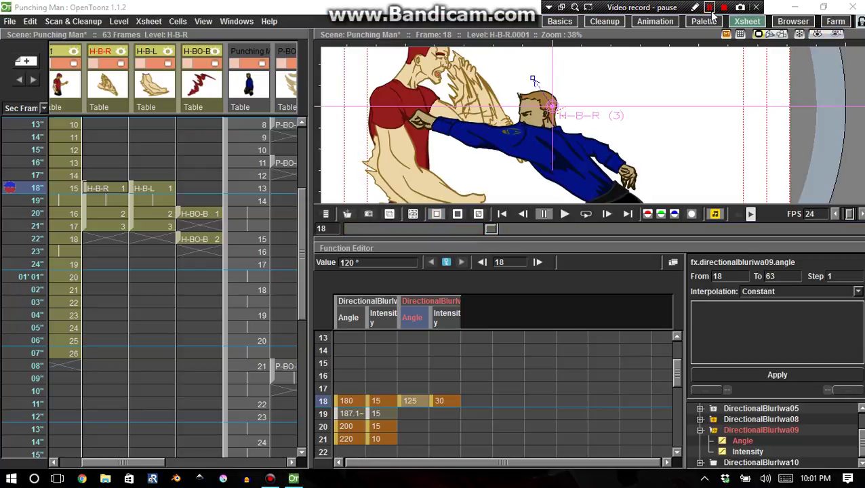
left_click(816, 35)
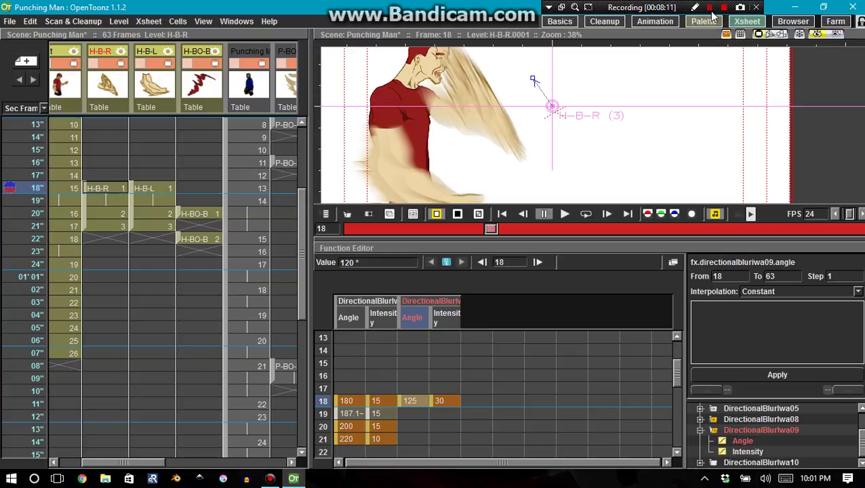
left_click(816, 35)
left_click(816, 35)
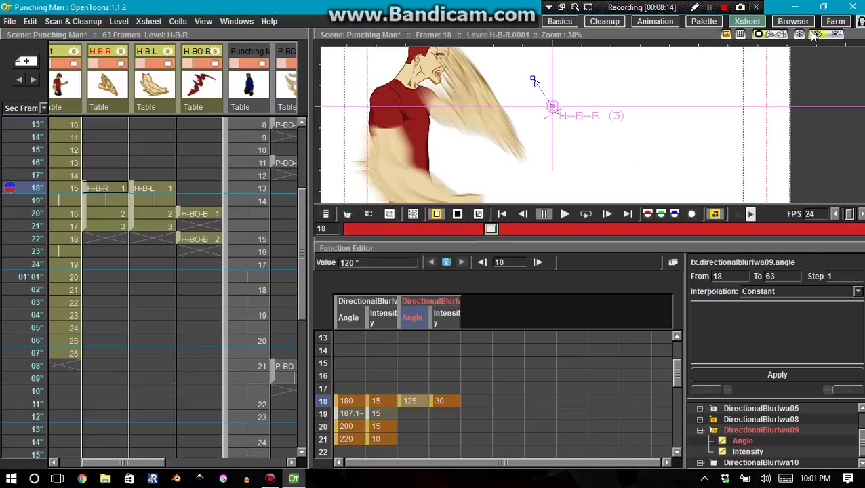
left_click(817, 35)
left_click(710, 10)
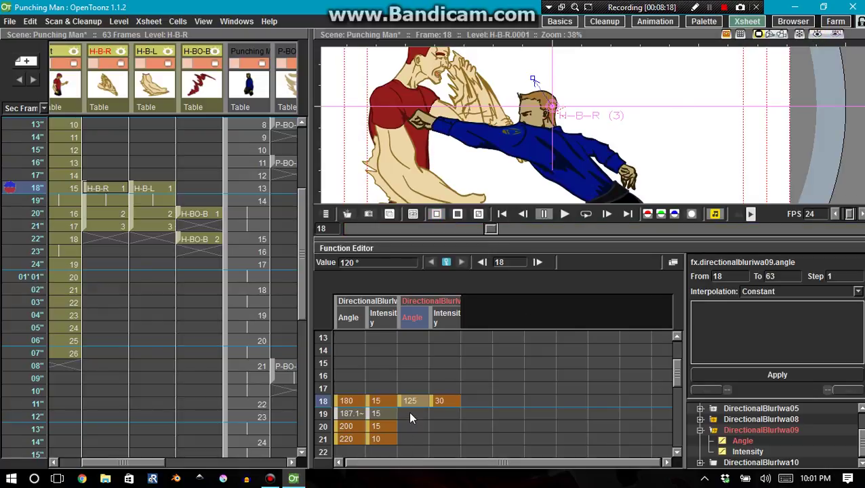
Key the DirectionalBlurIwa09 angle at 90° on frame 20, where the second H-B-R drawing starts, and preview the blur
left_click(409, 415)
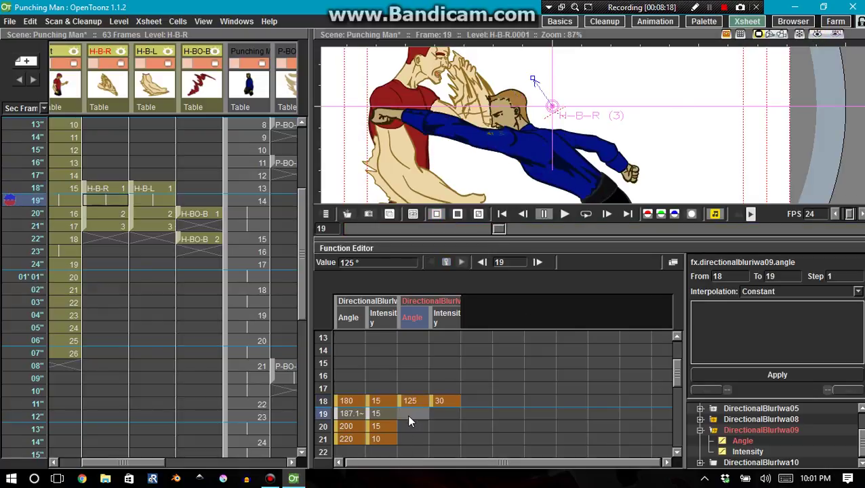
left_click(409, 426)
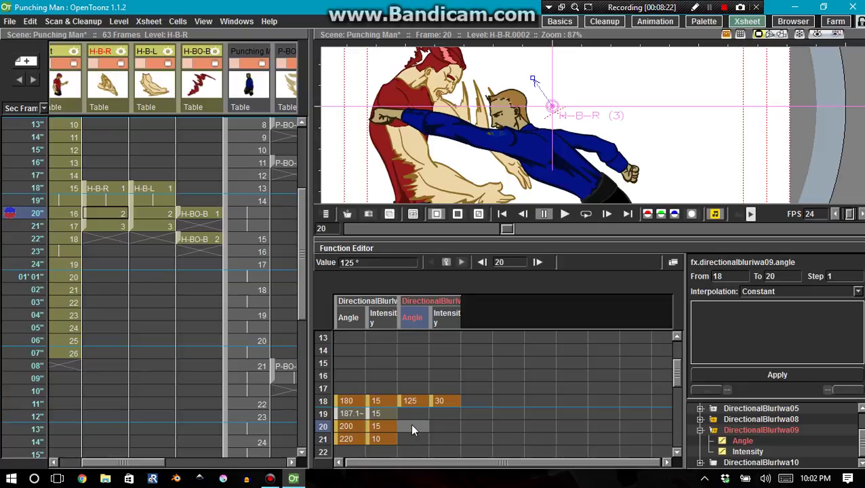
double_click(412, 428)
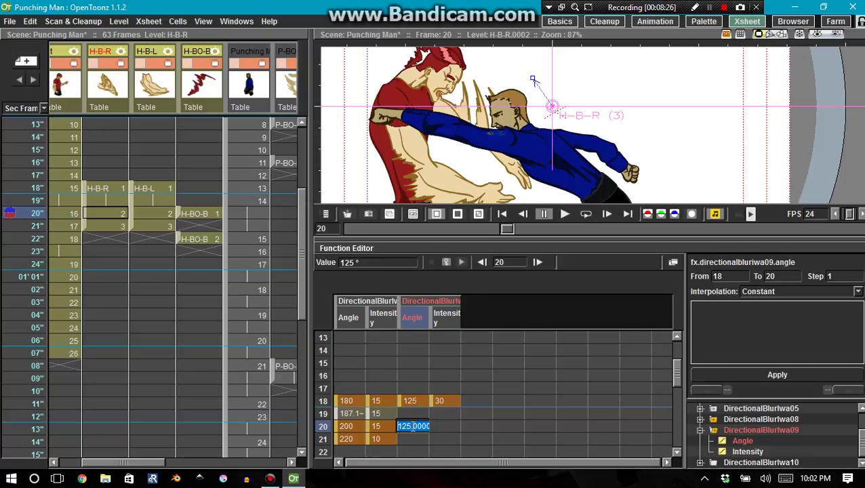
type("90")
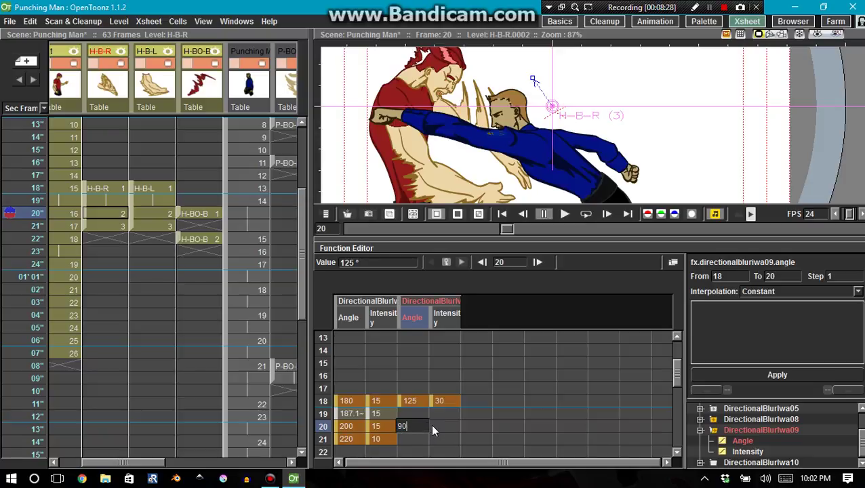
key("Return")
left_click(818, 35)
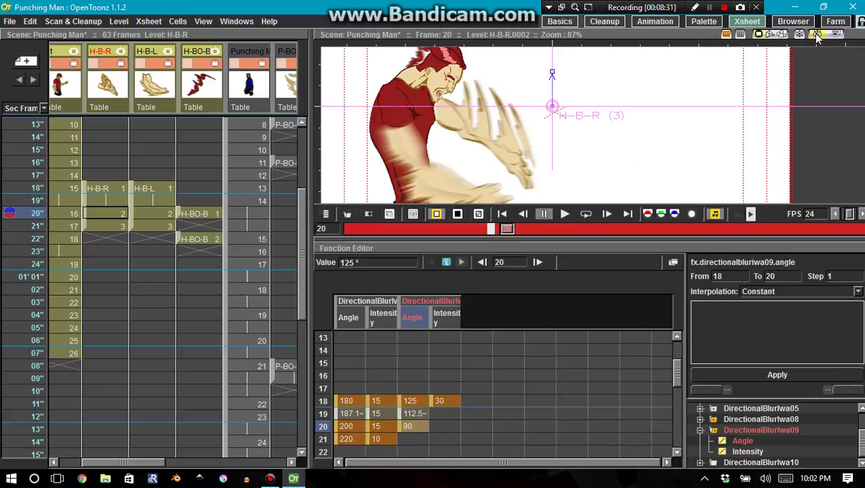
Key the DirectionalBlurIwa09 intensity on frame 20 at 30 mm and set its intensity on frame 18 to 15 mm
left_click(438, 427)
double_click(438, 425)
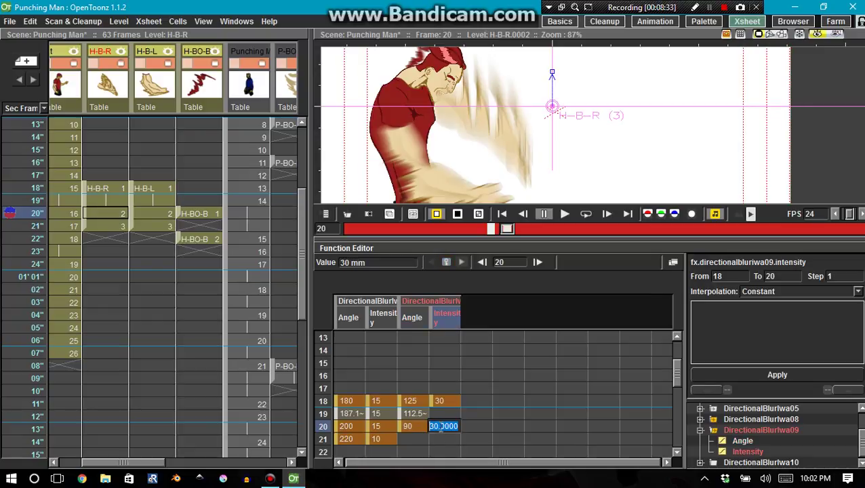
left_click(444, 401)
double_click(445, 401)
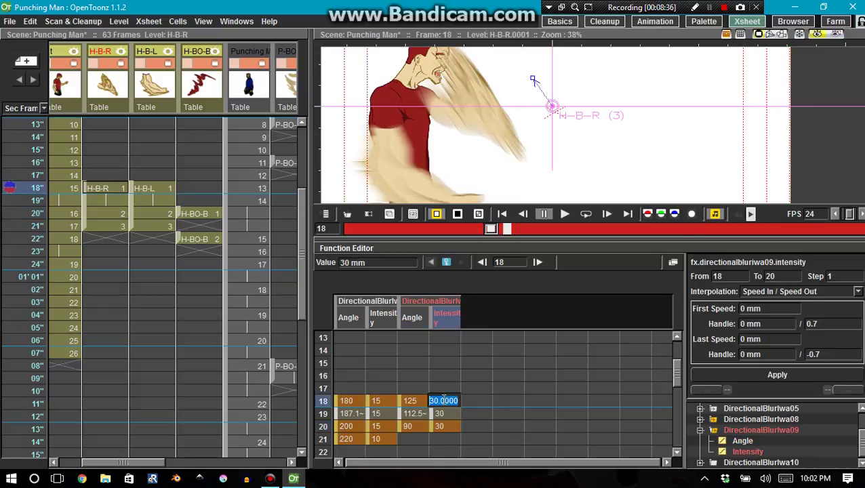
type("15")
key("Return")
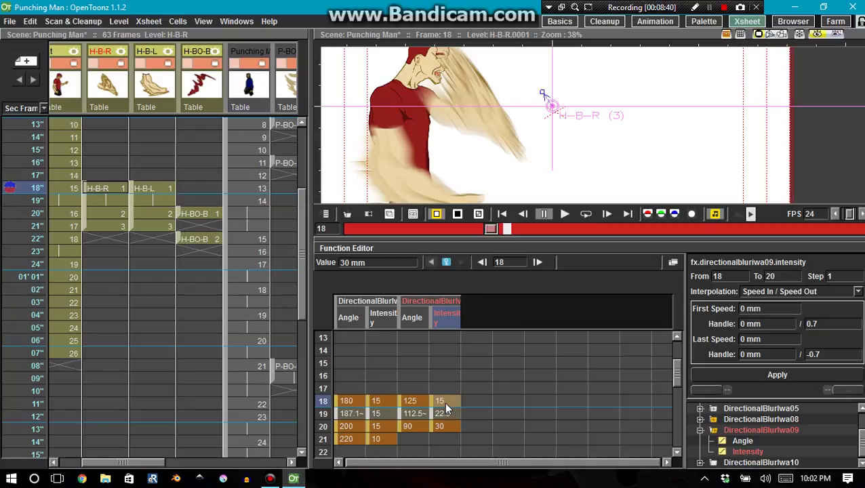
Try 15 mm for the DirectionalBlurIwa09 intensity on frame 20 and review the blur across frames 18 to 20
left_click(441, 427)
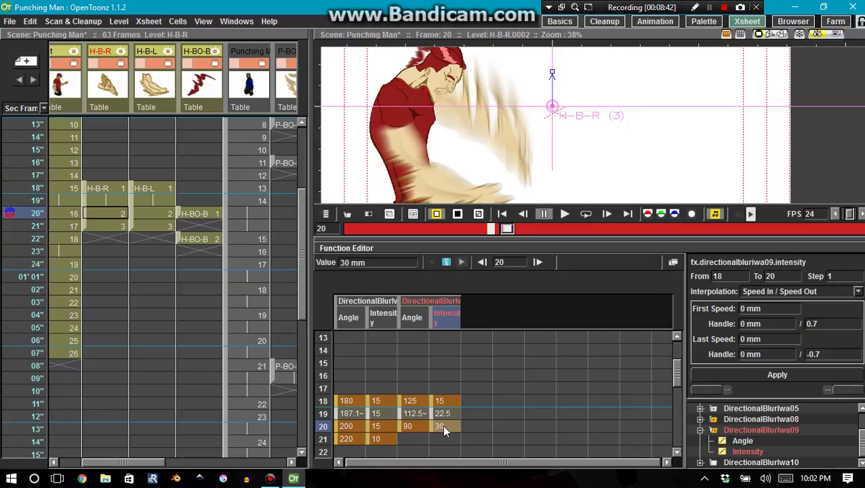
double_click(442, 425)
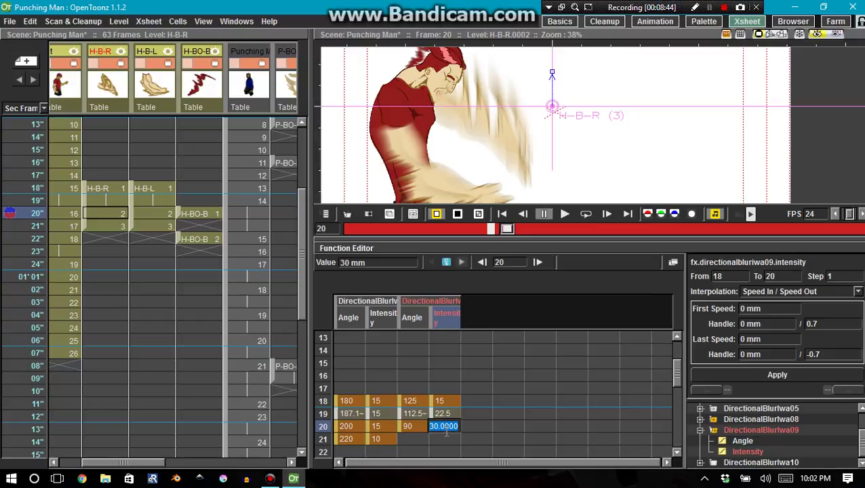
type("15")
key("Return")
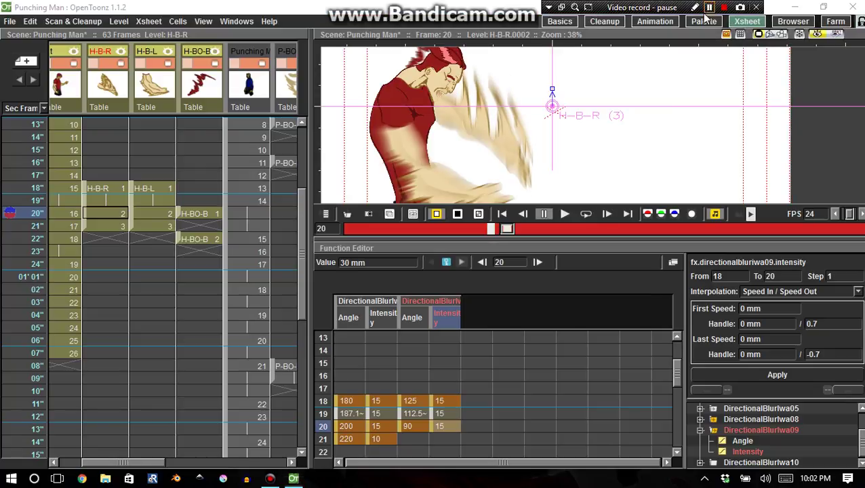
left_click(323, 401)
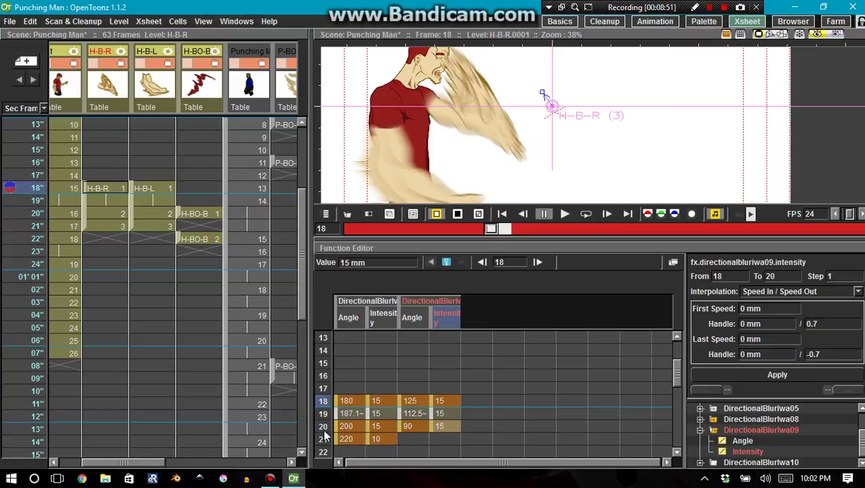
left_click(323, 413)
mouse_move(325, 429)
left_mouse_down()
mouse_move(316, 390)
mouse_move(317, 426)
left_mouse_up()
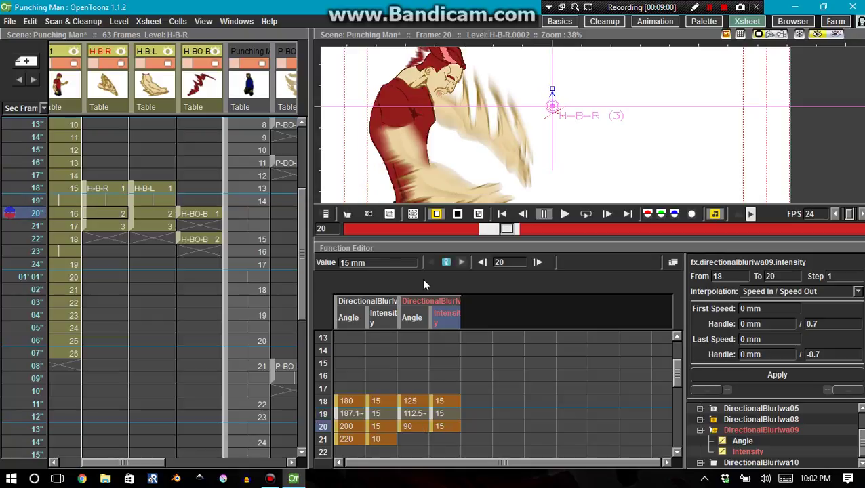
Set the DirectionalBlurIwa09 intensity on frame 20 to 20 mm and review the blur from frame 16 to 21
left_click(441, 425)
double_click(441, 426)
type("2")
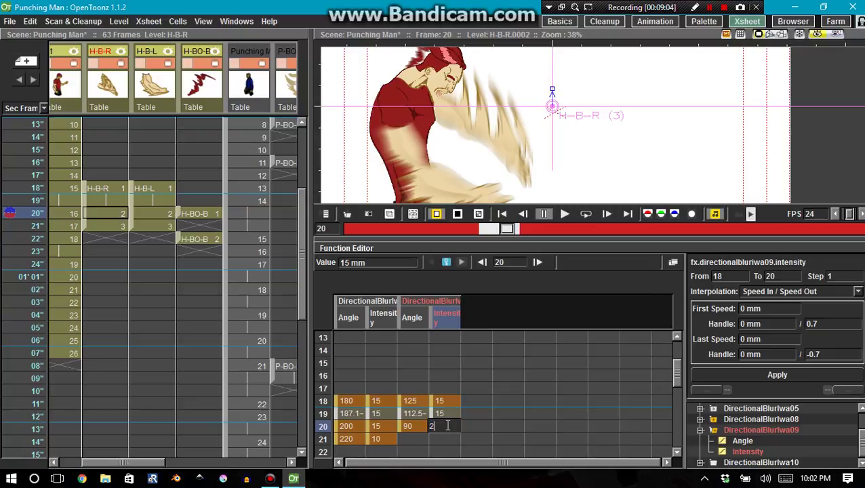
type("0")
left_click(483, 376)
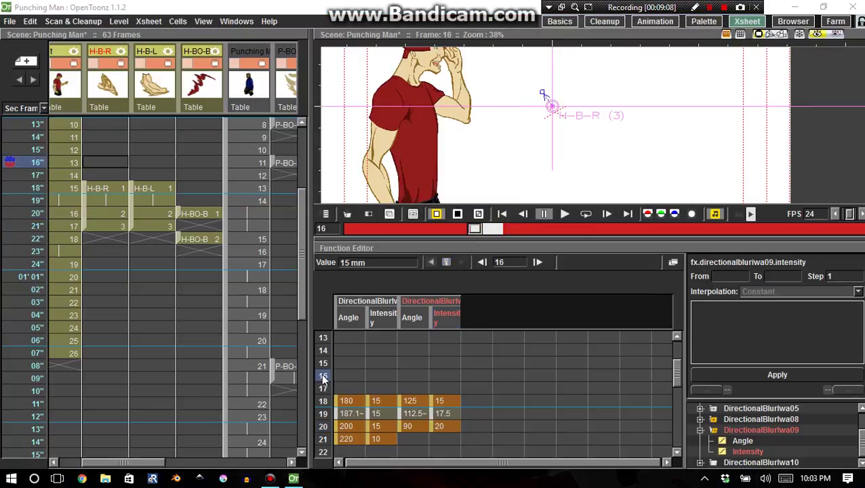
mouse_move(325, 400)
left_mouse_down()
mouse_move(323, 438)
mouse_move(322, 388)
left_mouse_up()
left_click_drag(323, 424, 323, 440)
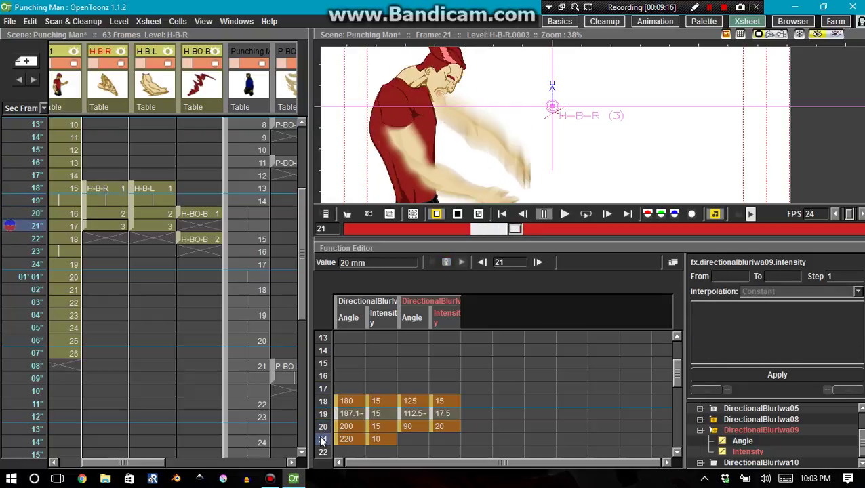
Key DirectionalBlurIwa09 on frame 21 with an angle of 90° and an intensity of 15 mm
double_click(413, 439)
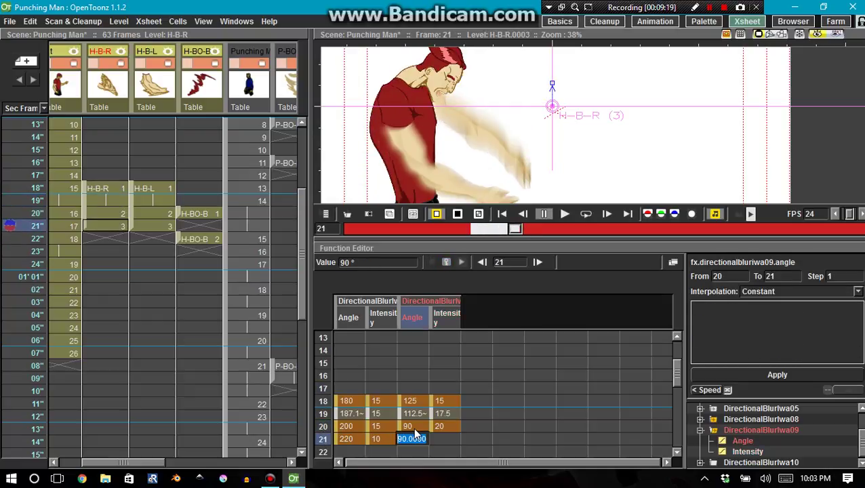
key("Delete")
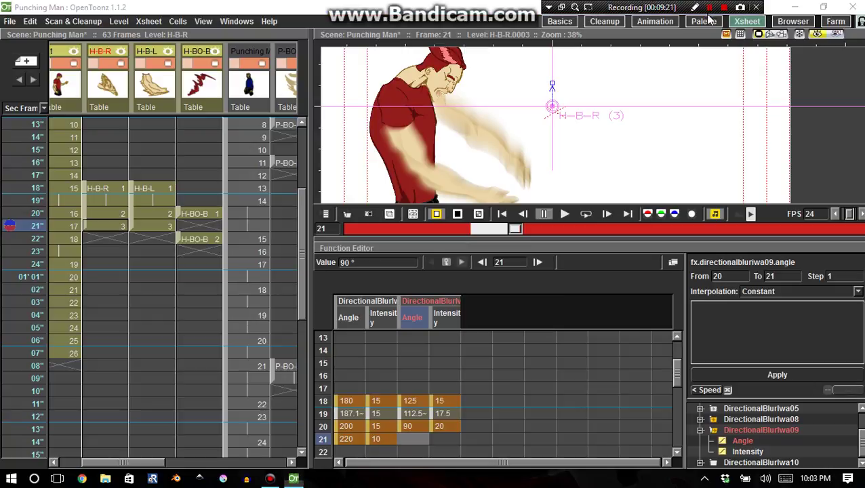
left_click(710, 11)
left_click(710, 11)
left_click(710, 11)
left_click(710, 11)
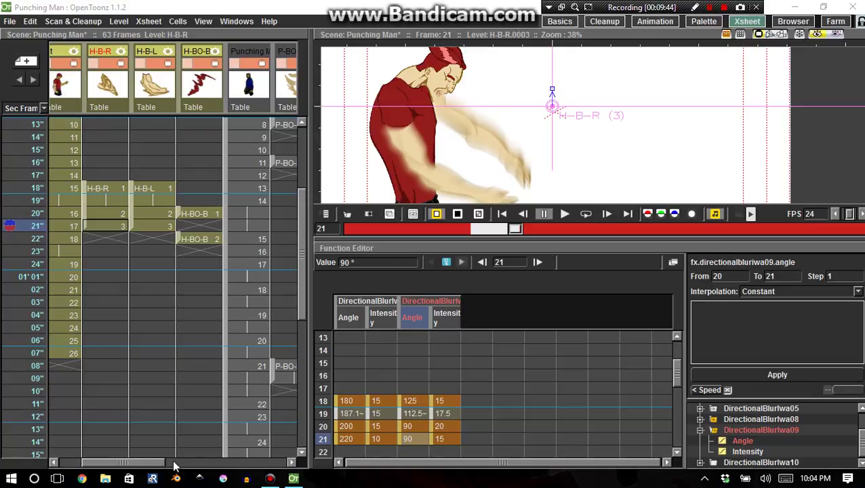
Move the H-B-R column ahead of the Hit column so it sits directly after BG
left_click_drag(132, 463, 105, 448)
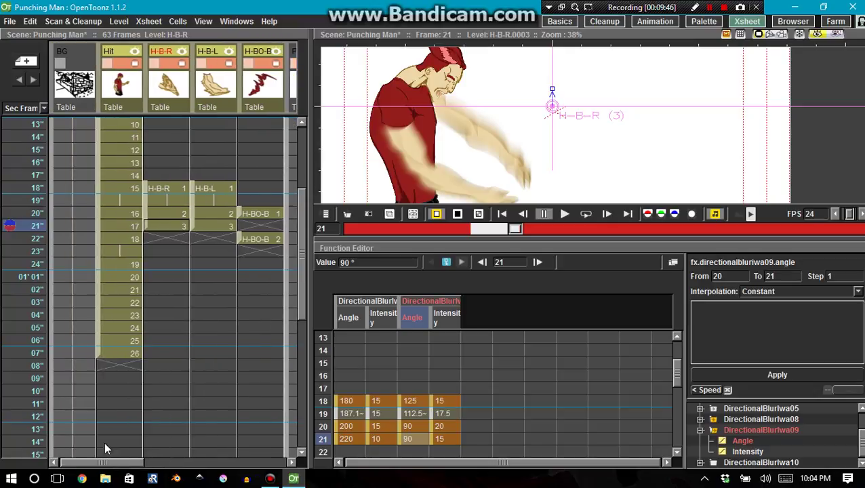
left_click_drag(145, 95, 123, 95)
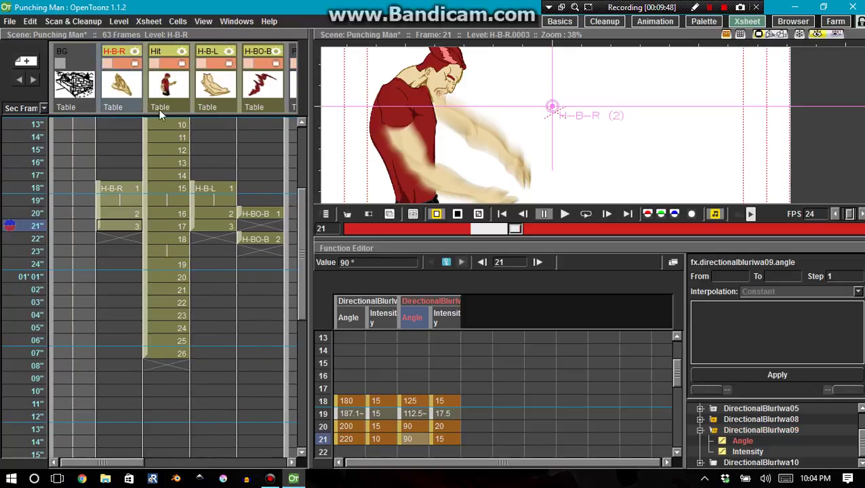